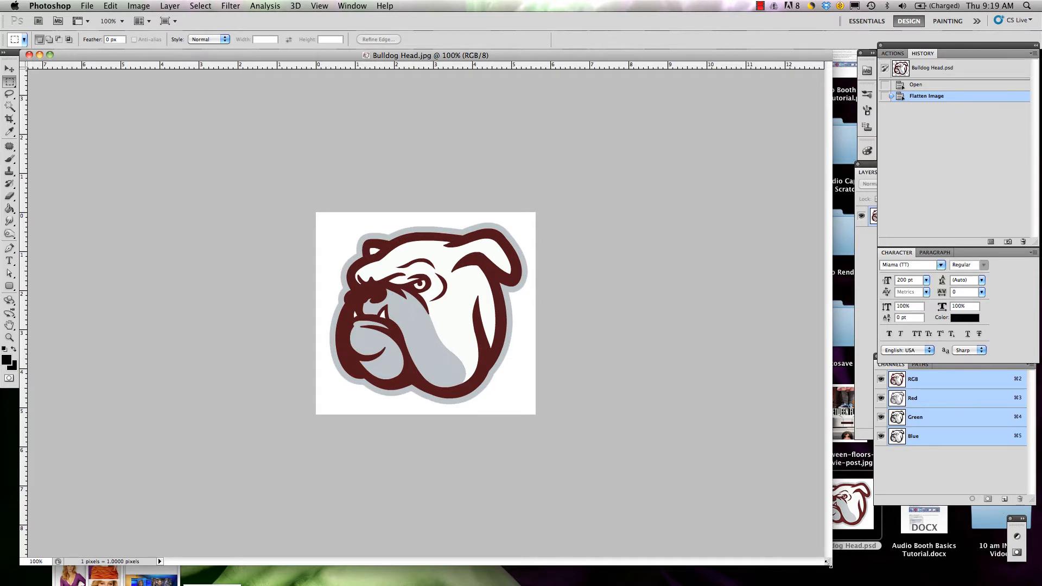
Step: Enlarge the document window and open the image football-field.jpg alongside Bulldog Head.jpg
{"action": "left_click_drag", "start_coordinate": [828, 564], "coordinate": [862, 584]}
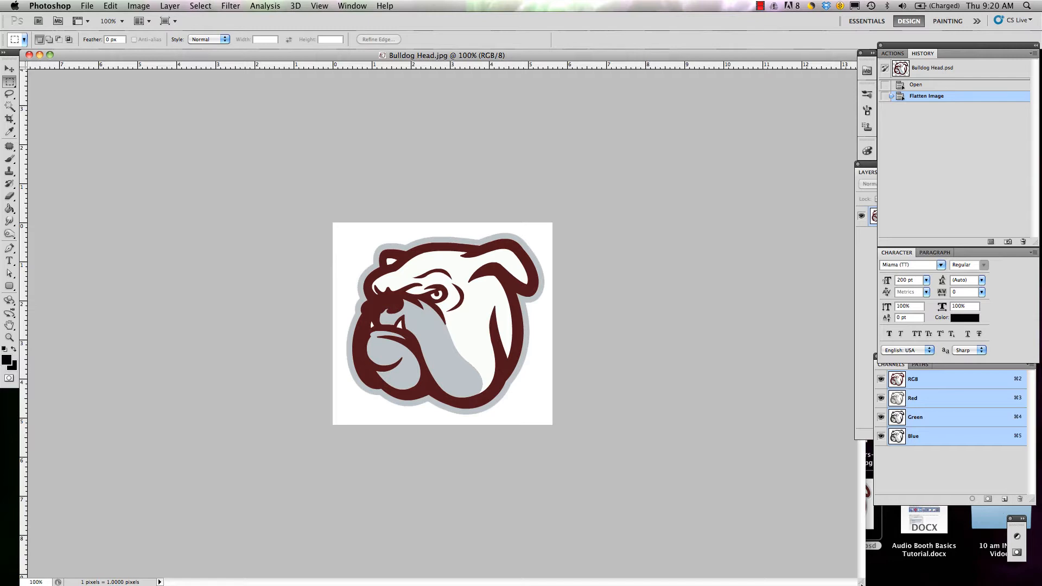
{"action": "key", "text": "super+o"}
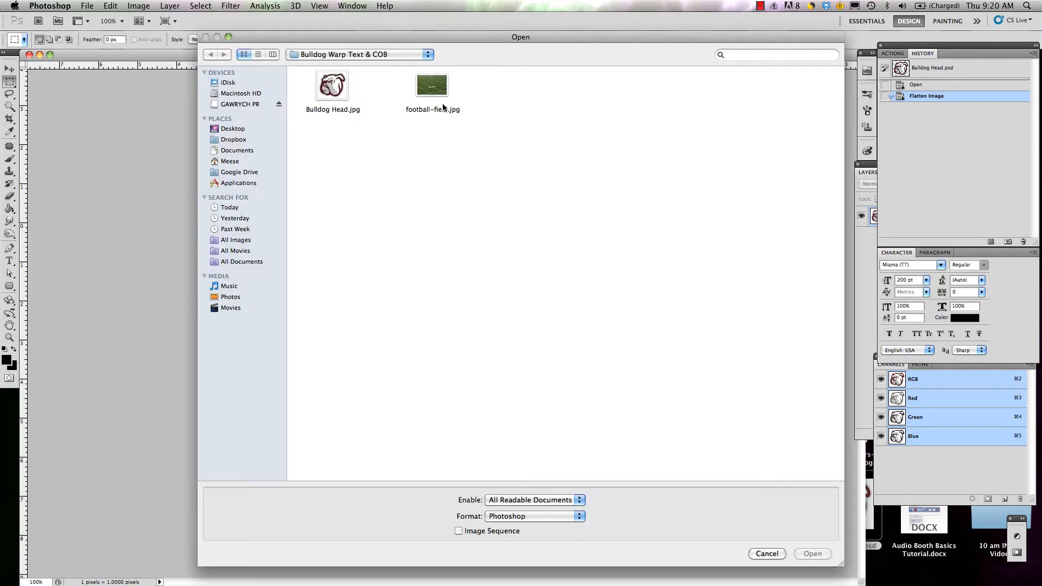
{"action": "left_click", "coordinate": [428, 89]}
{"action": "double_click", "coordinate": [429, 88]}
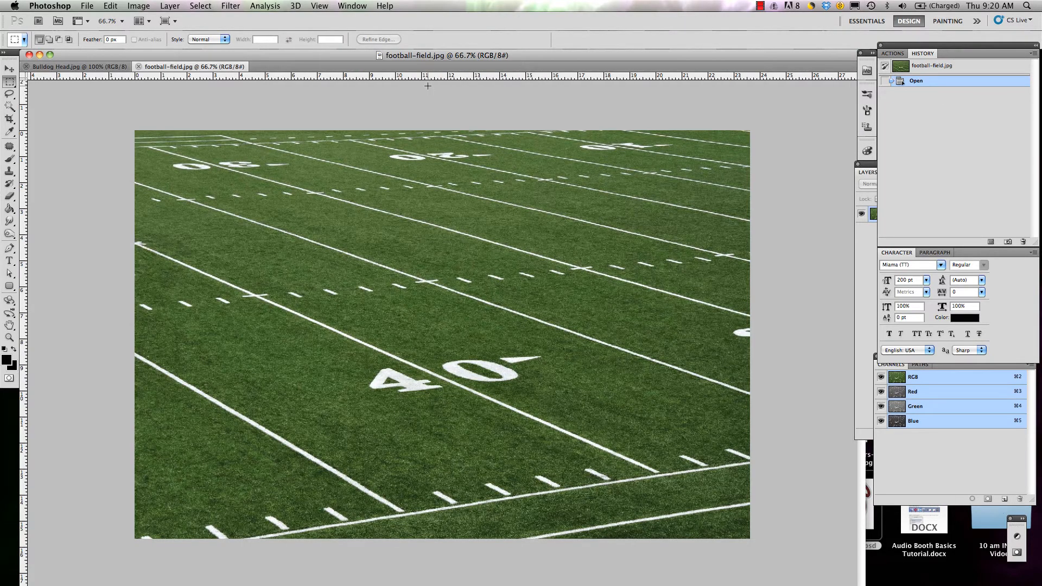
Step: Look over the two open images, Bulldog Head.jpg and football-field.jpg, by switching between them
{"action": "left_click", "coordinate": [125, 68]}
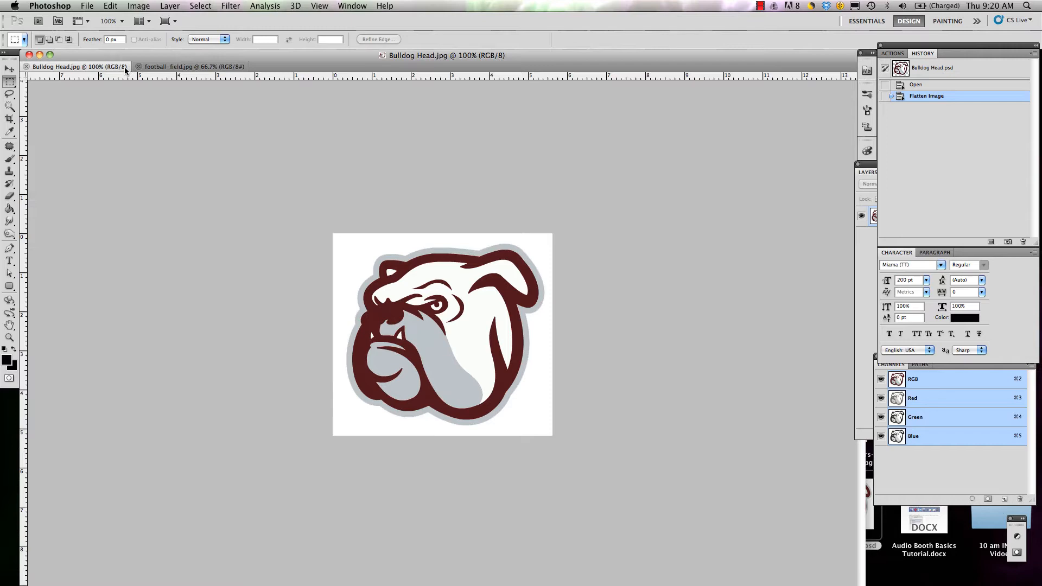
{"action": "left_click", "coordinate": [161, 67]}
{"action": "left_click", "coordinate": [112, 66]}
{"action": "left_click", "coordinate": [161, 67]}
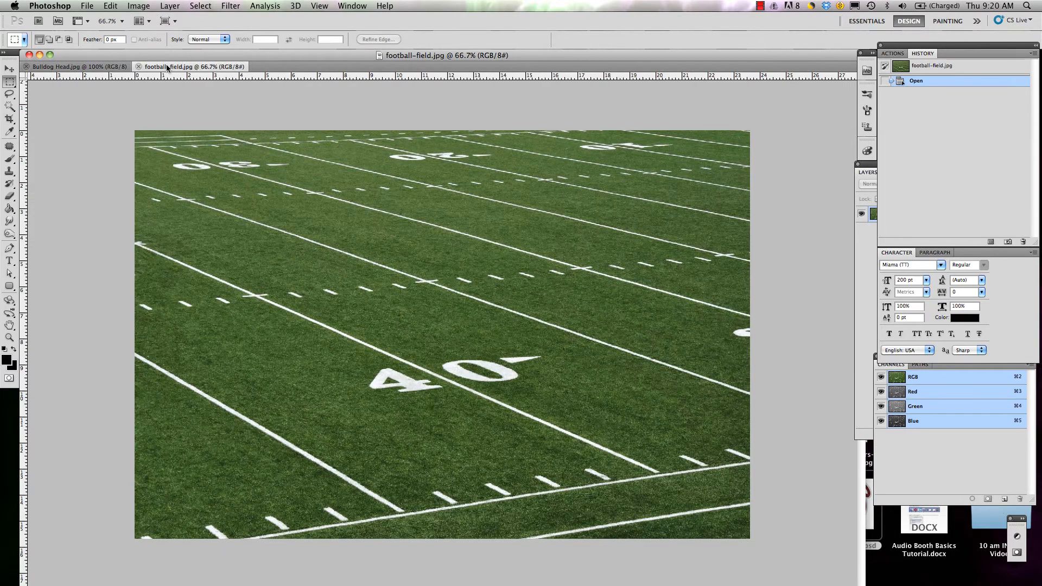
{"action": "left_click", "coordinate": [96, 69]}
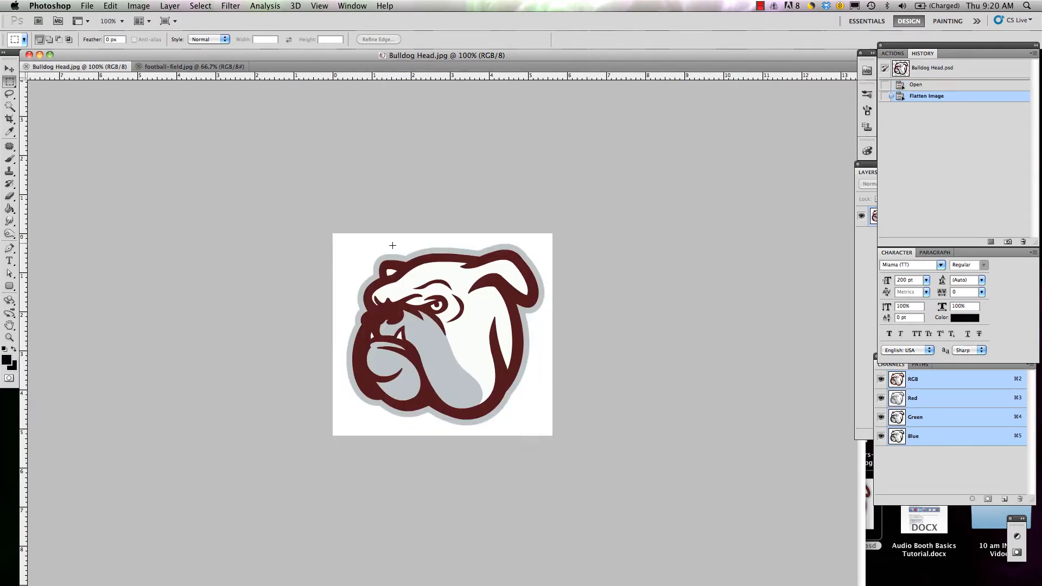
{"action": "left_click", "coordinate": [221, 66]}
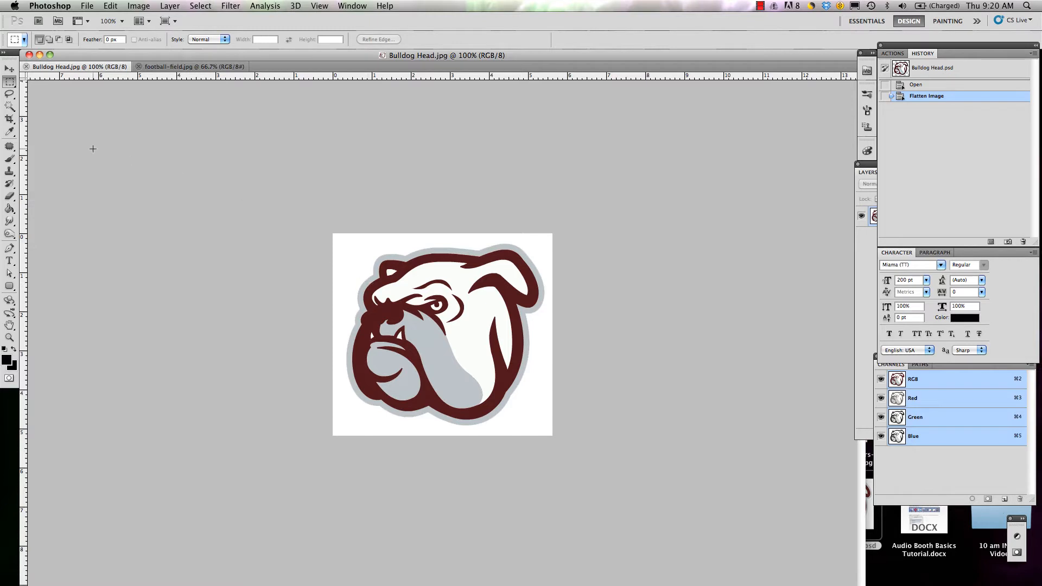
Step: Select the white background around the bulldog head with the Magic Wand tool
{"action": "left_click", "coordinate": [11, 109]}
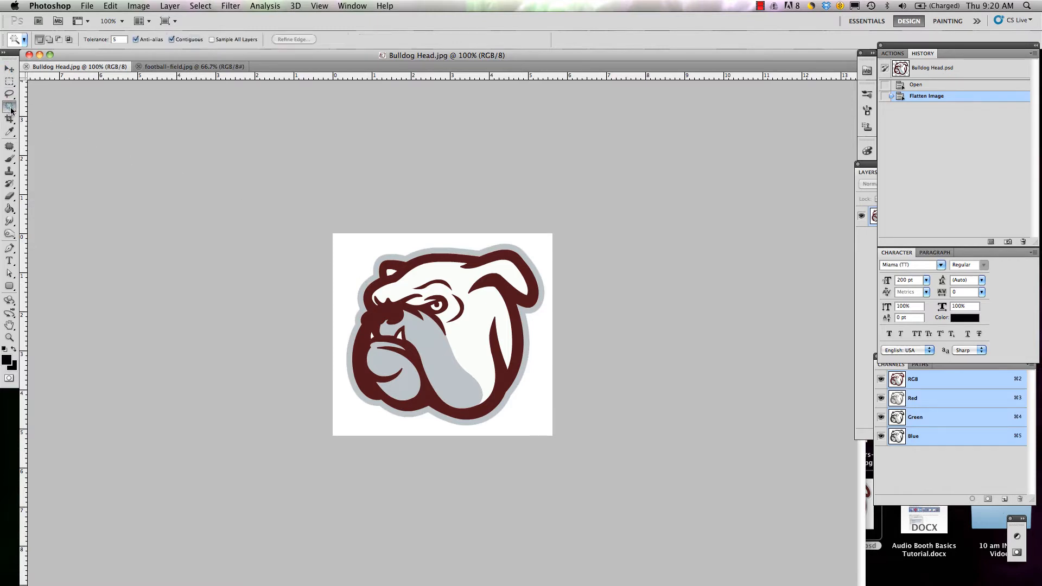
{"action": "left_click", "coordinate": [11, 111]}
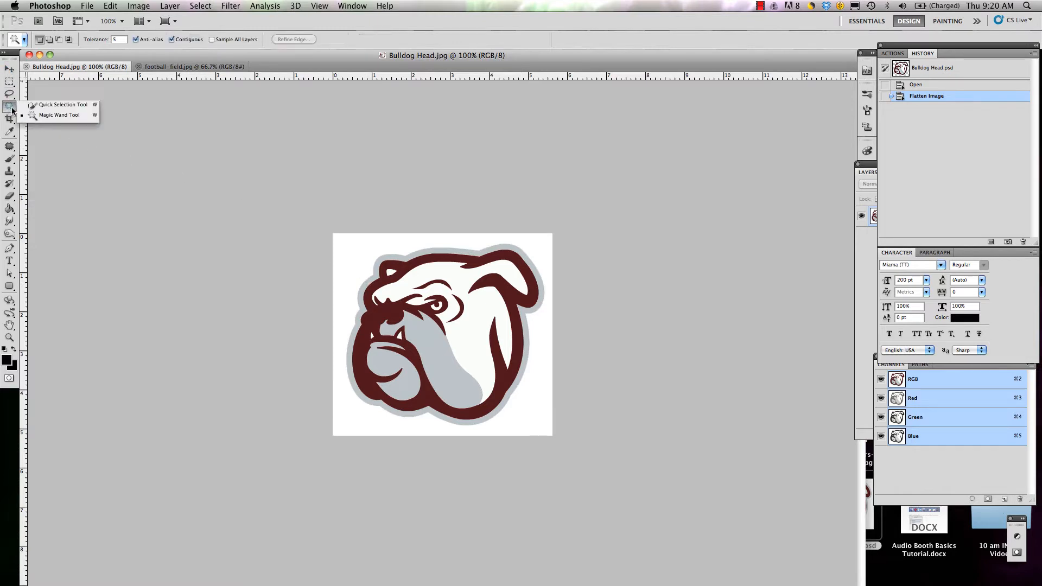
{"action": "left_click", "coordinate": [84, 116]}
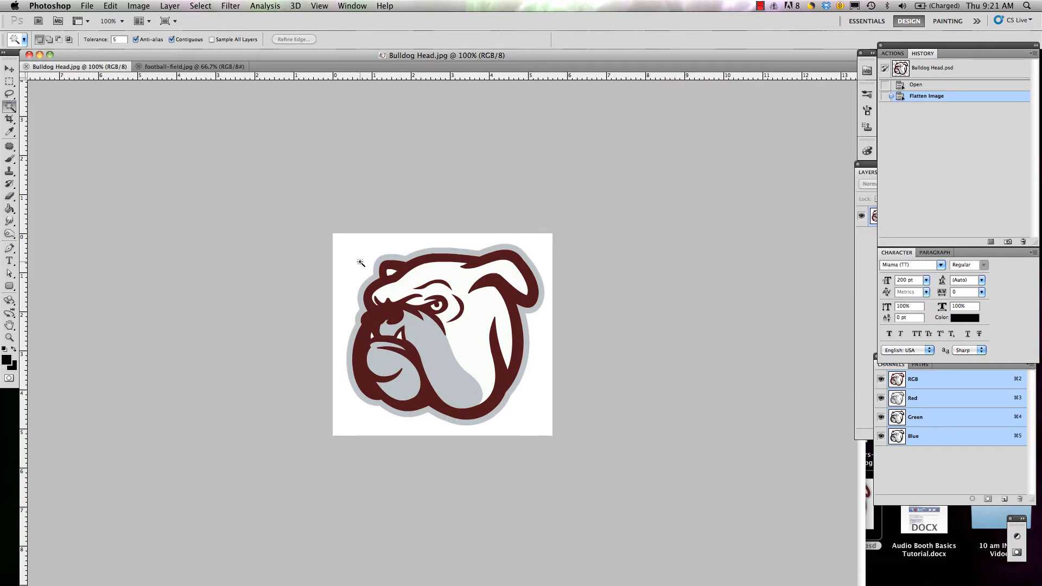
{"action": "left_click", "coordinate": [360, 263]}
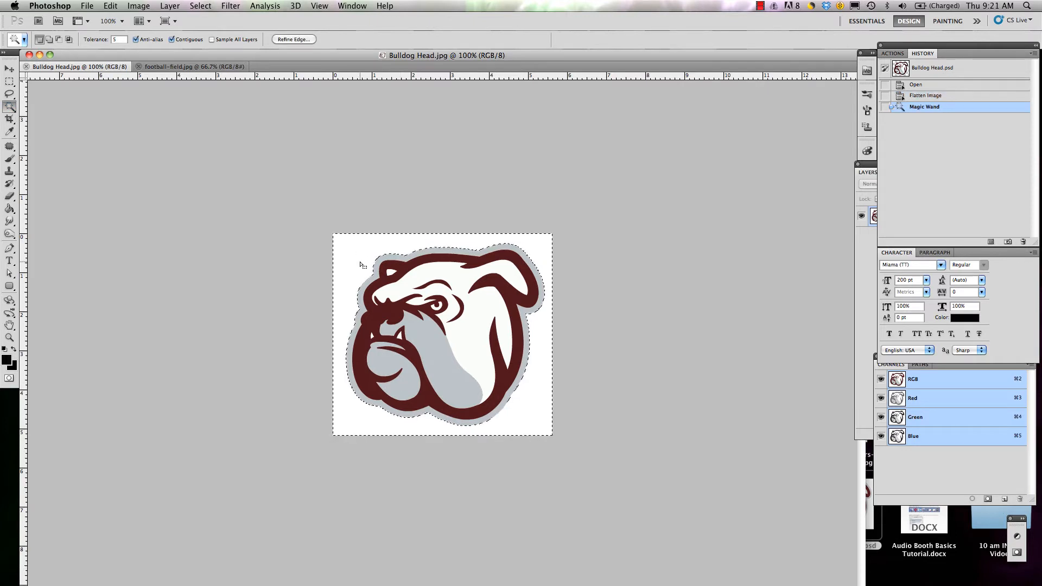
Step: Try Magic Wand selections on the bulldog's white face, grey jowls and dark red outline
{"action": "left_click", "coordinate": [458, 287]}
{"action": "left_click", "coordinate": [403, 362]}
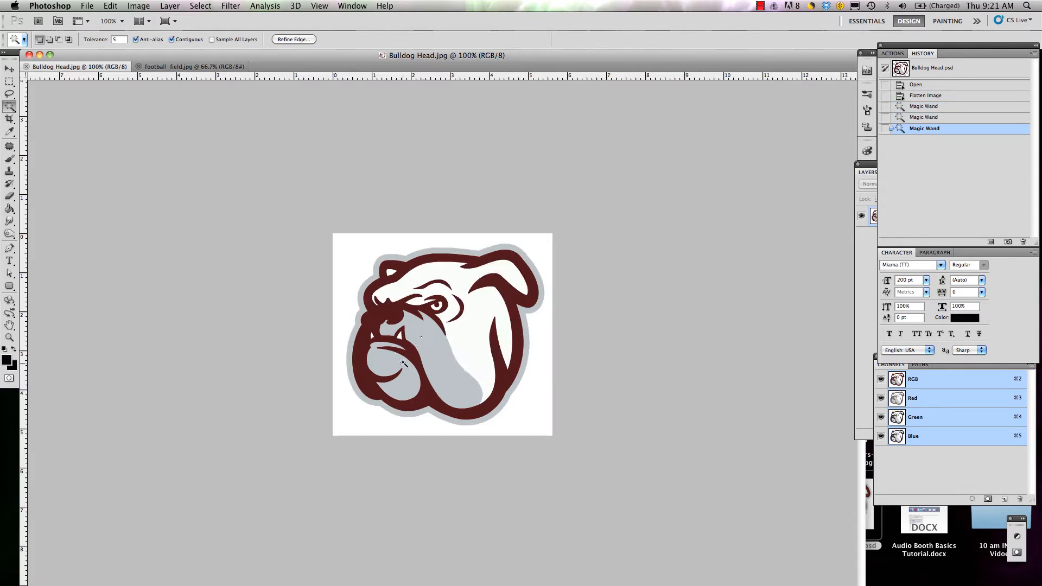
{"action": "left_click", "coordinate": [423, 350]}
{"action": "left_click", "coordinate": [444, 369]}
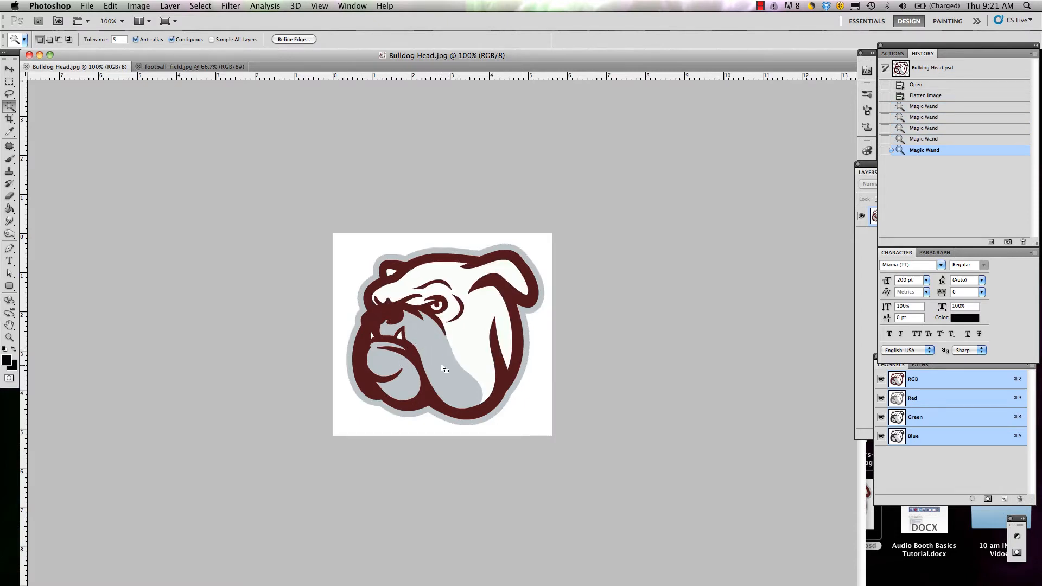
{"action": "key", "text": "cmd+d"}
{"action": "left_click", "coordinate": [402, 383]}
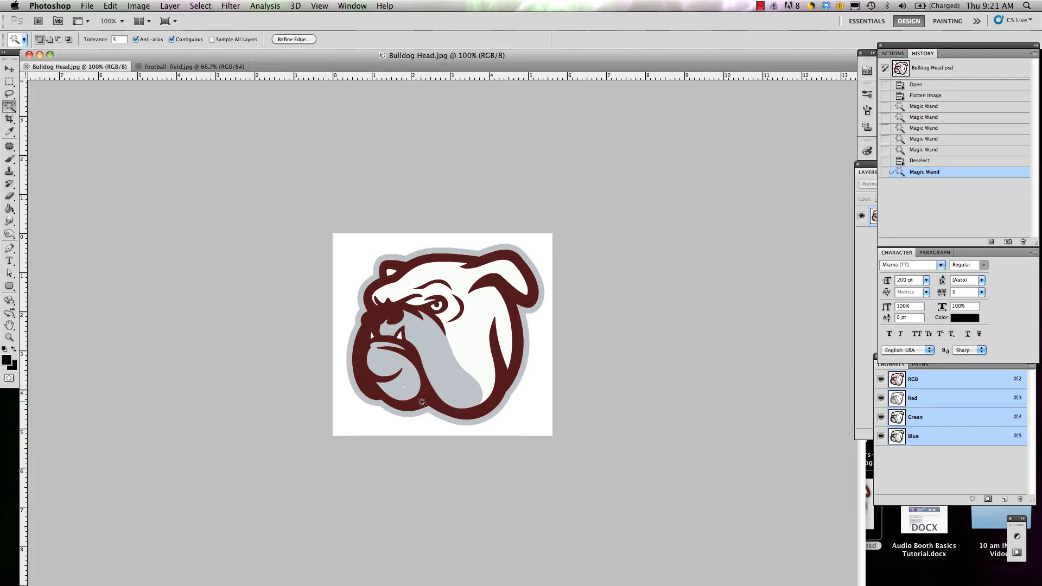
{"action": "left_click", "coordinate": [423, 402]}
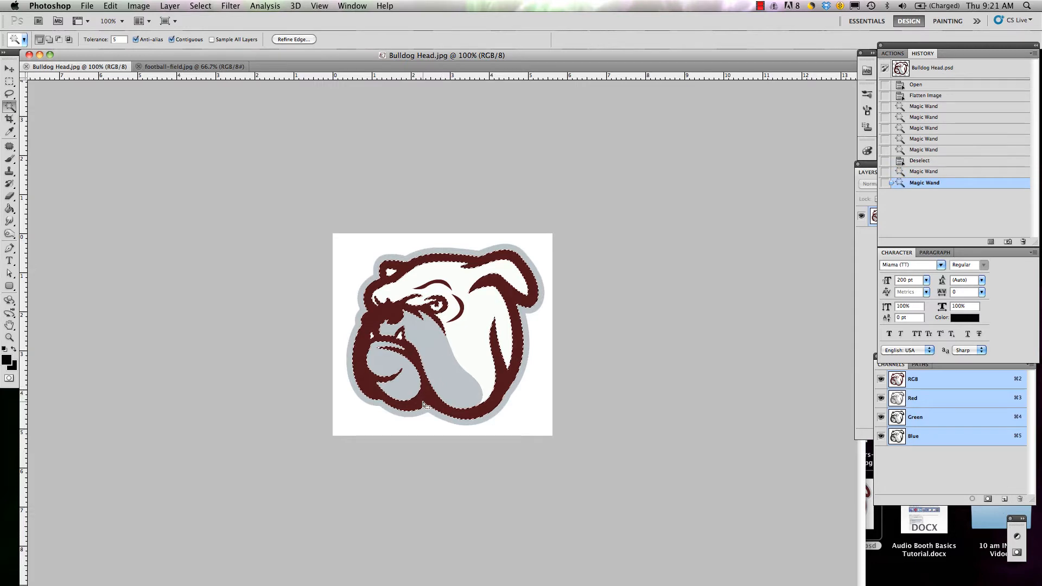
Step: Reselect the white background with the Magic Wand and invert the selection to isolate the bulldog head
{"action": "left_click", "coordinate": [366, 270]}
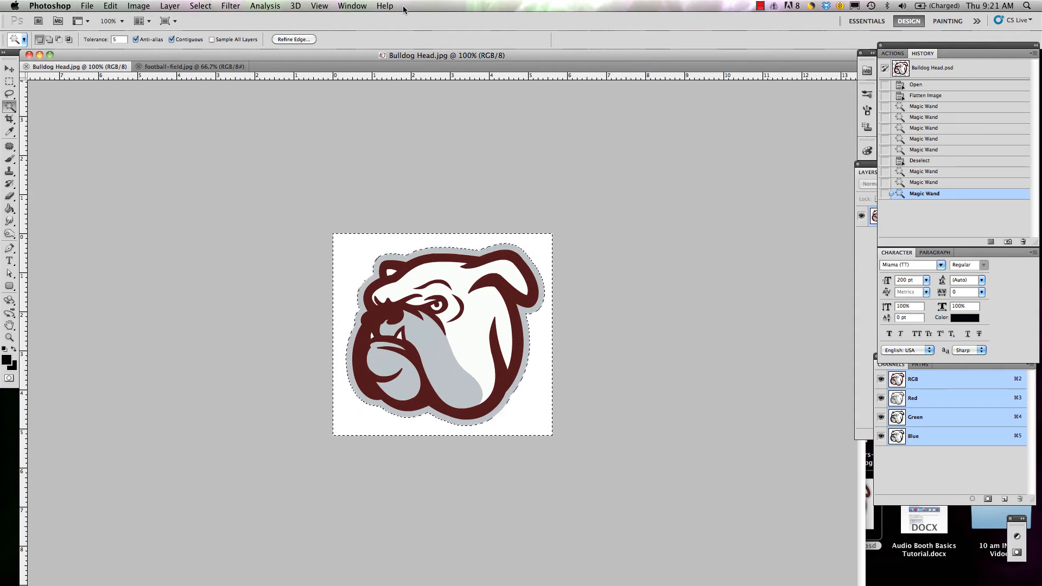
{"action": "left_click", "coordinate": [201, 6]}
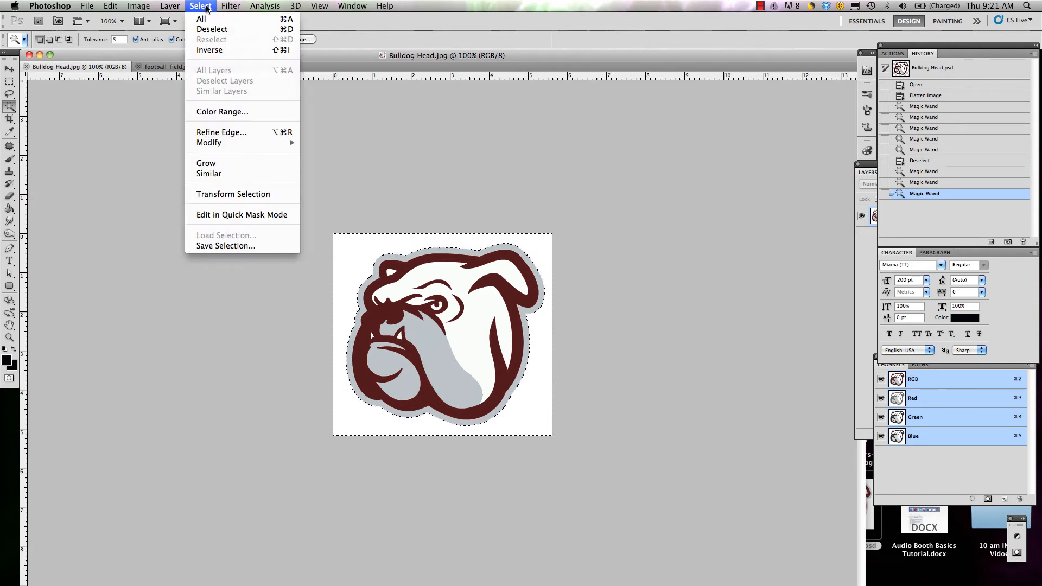
{"action": "left_click", "coordinate": [233, 50]}
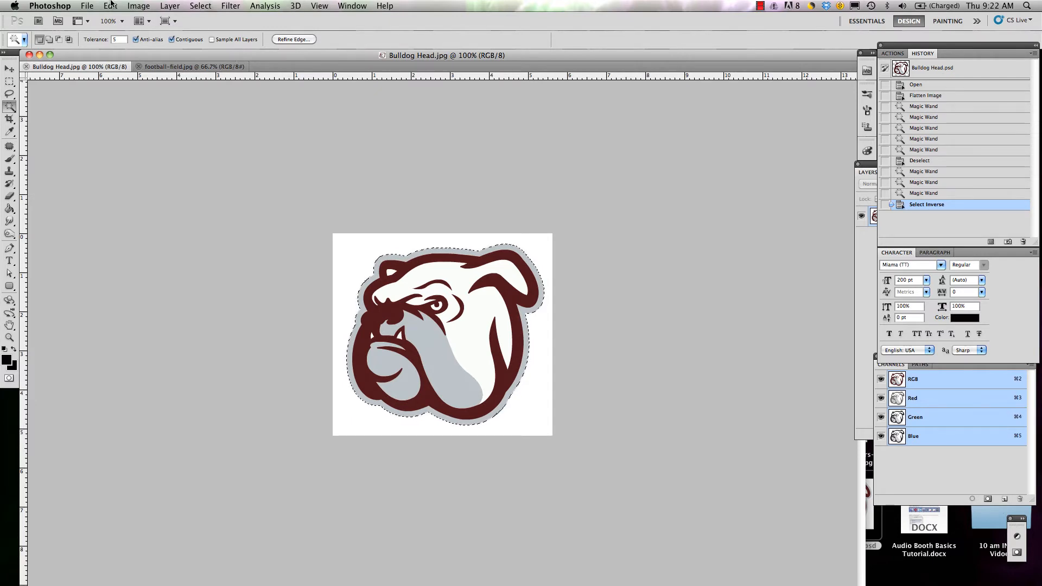
Step: Copy the selected bulldog head, close Bulldog Head.jpg and paste the copy into football-field.jpg
{"action": "left_click", "coordinate": [111, 5]}
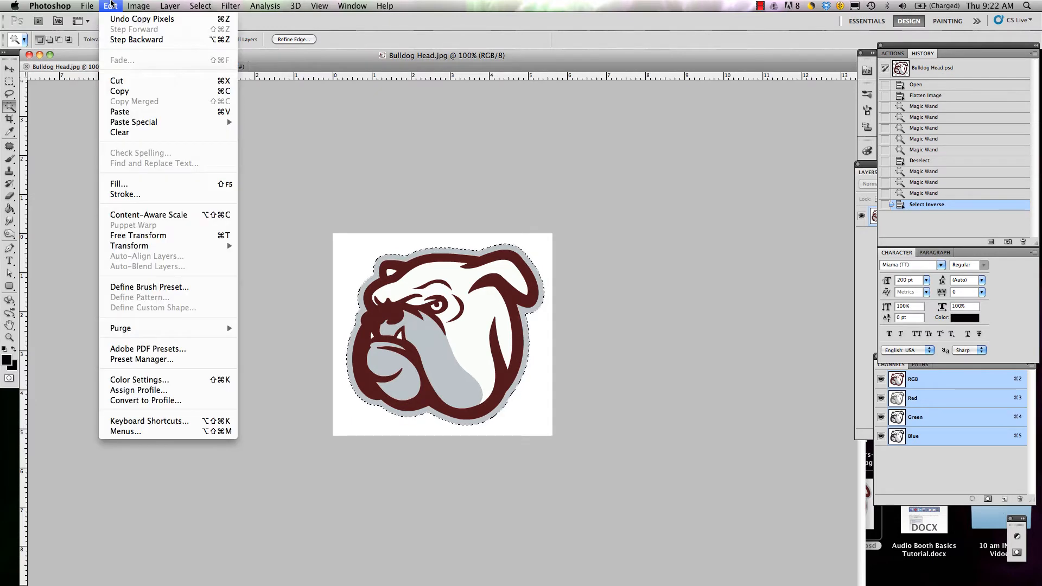
{"action": "left_click", "coordinate": [154, 90]}
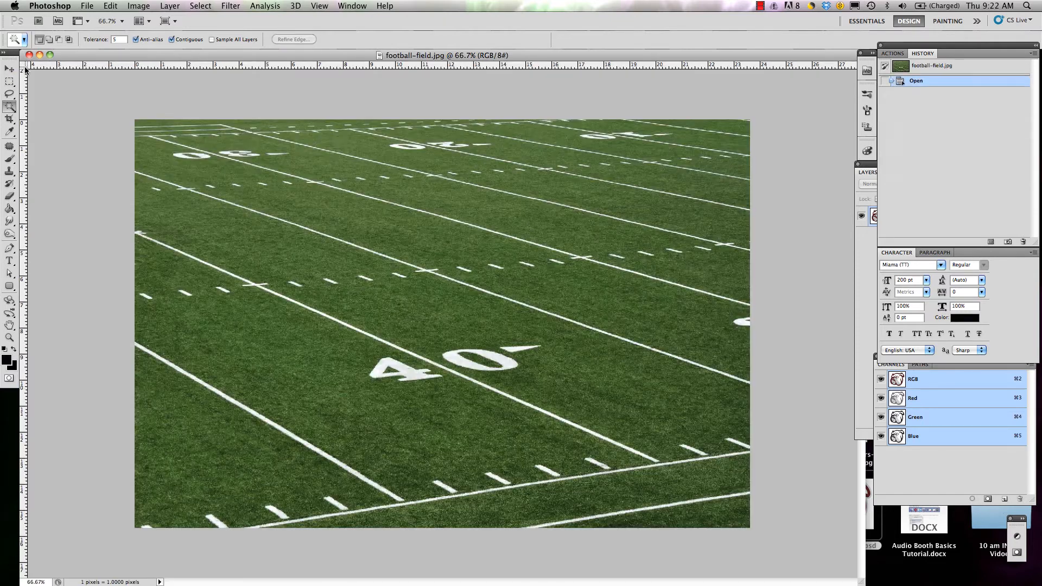
{"action": "left_click", "coordinate": [26, 66]}
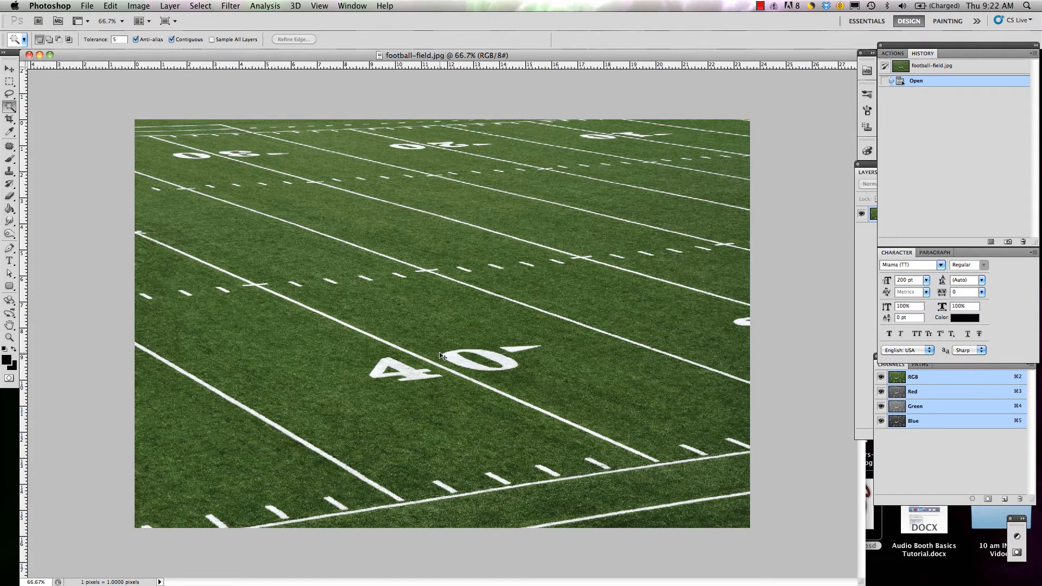
{"action": "key", "text": "super+v"}
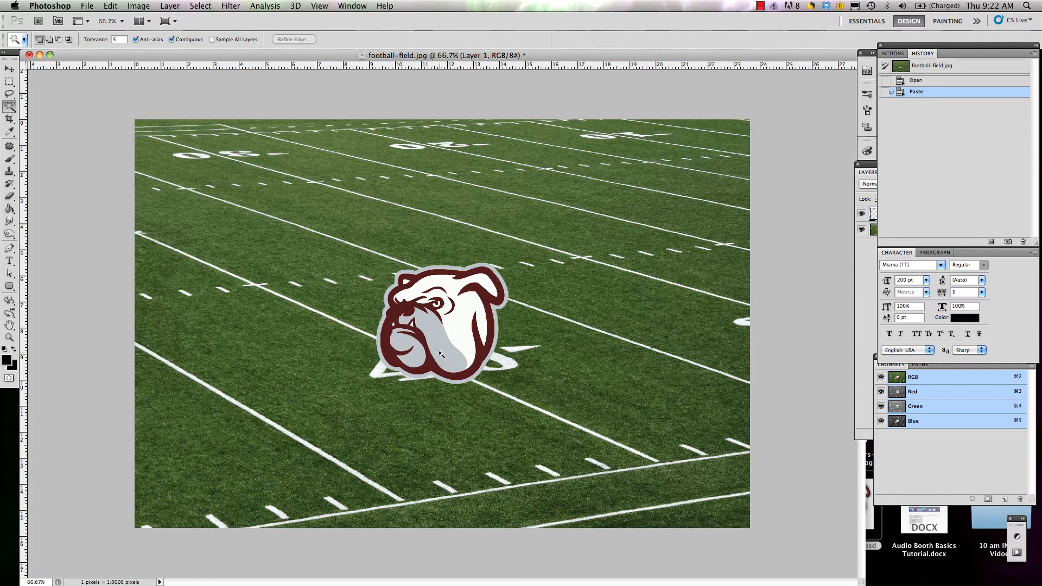
Step: Try stretching the pasted bulldog vertically to about 208% height with Free Transform, and undo the transform
{"action": "key", "text": "super+t"}
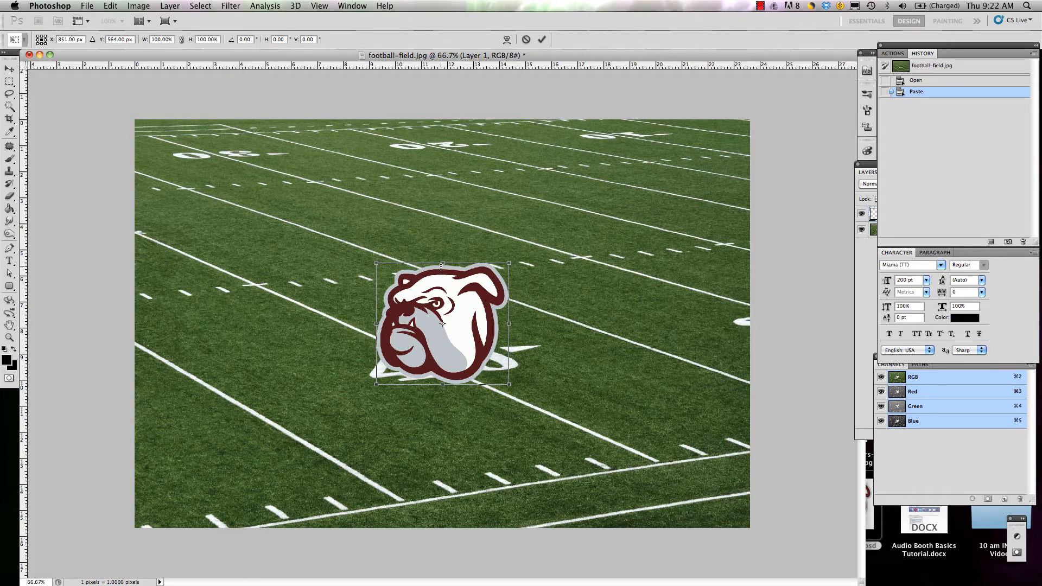
{"action": "left_click_drag", "start_coordinate": [443, 263], "coordinate": [443, 199]}
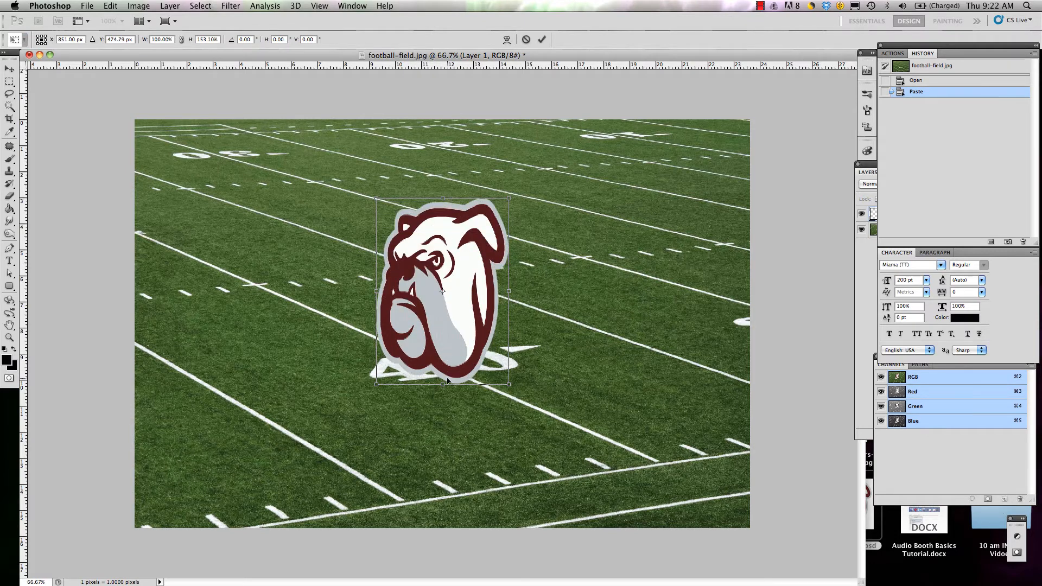
{"action": "left_click_drag", "start_coordinate": [443, 384], "coordinate": [441, 452]}
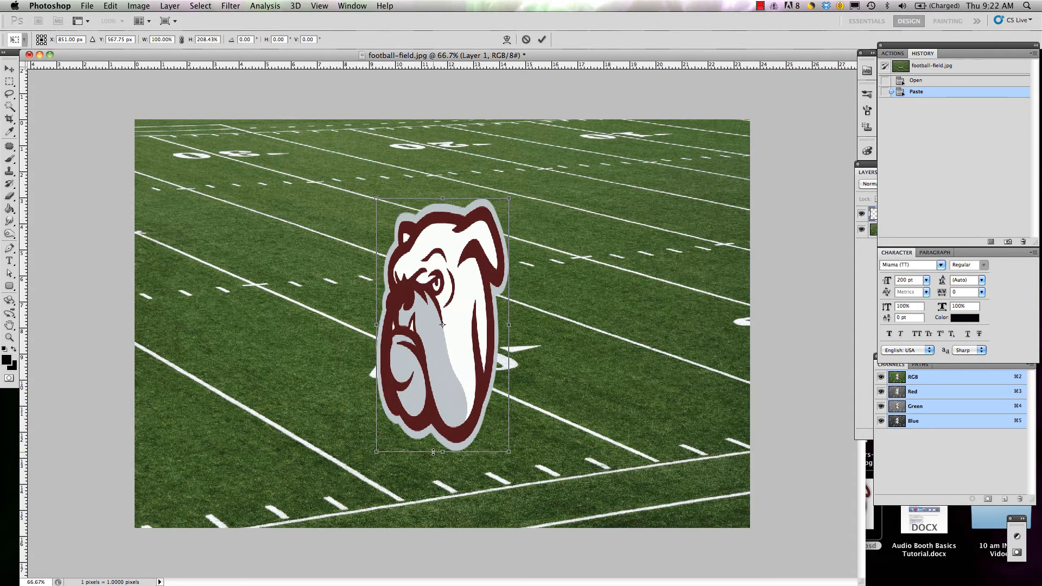
{"action": "key", "text": "super+z"}
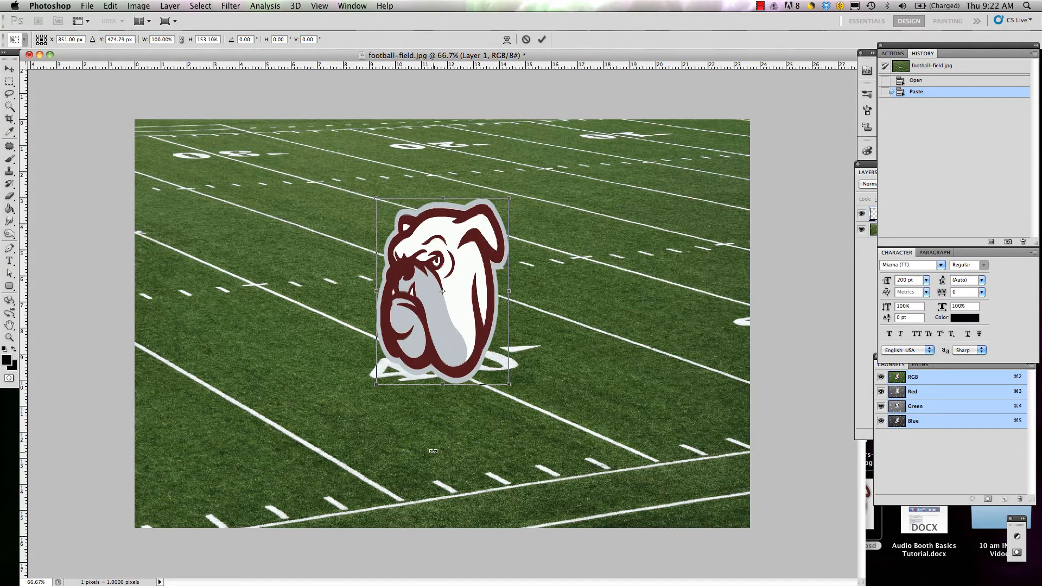
{"action": "key", "text": "super+z"}
{"action": "key", "text": "Return"}
{"action": "key", "text": "w"}
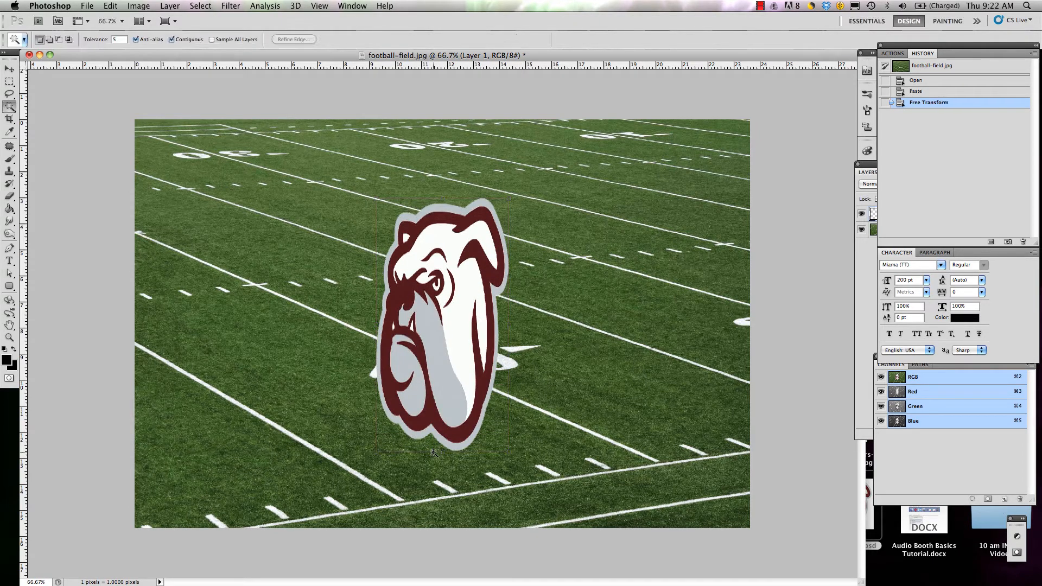
{"action": "key", "text": "super+z"}
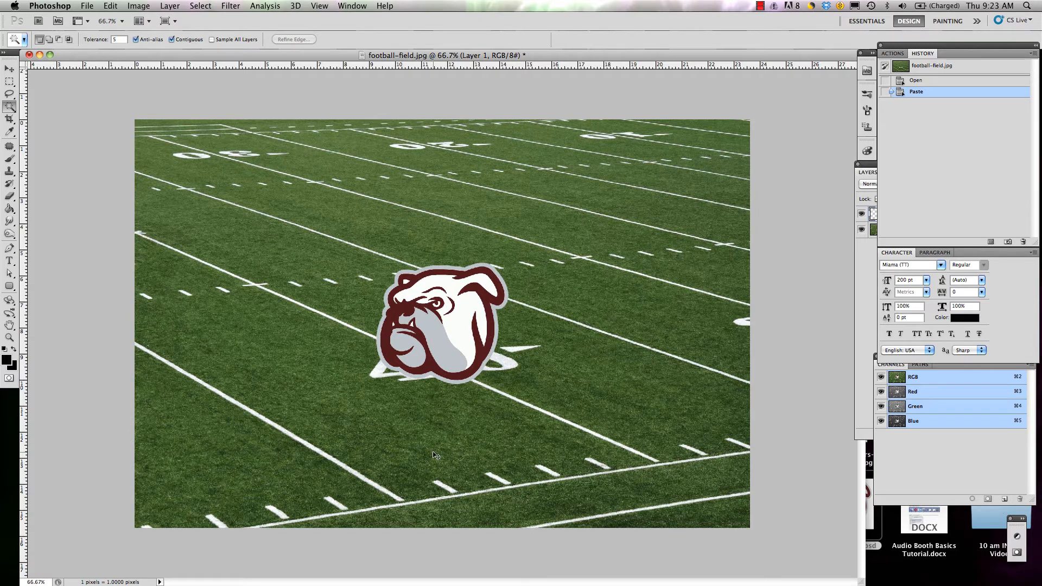
Step: Scale the bulldog head proportionally to about 147% with Free Transform and apply it
{"action": "key", "text": "super+t"}
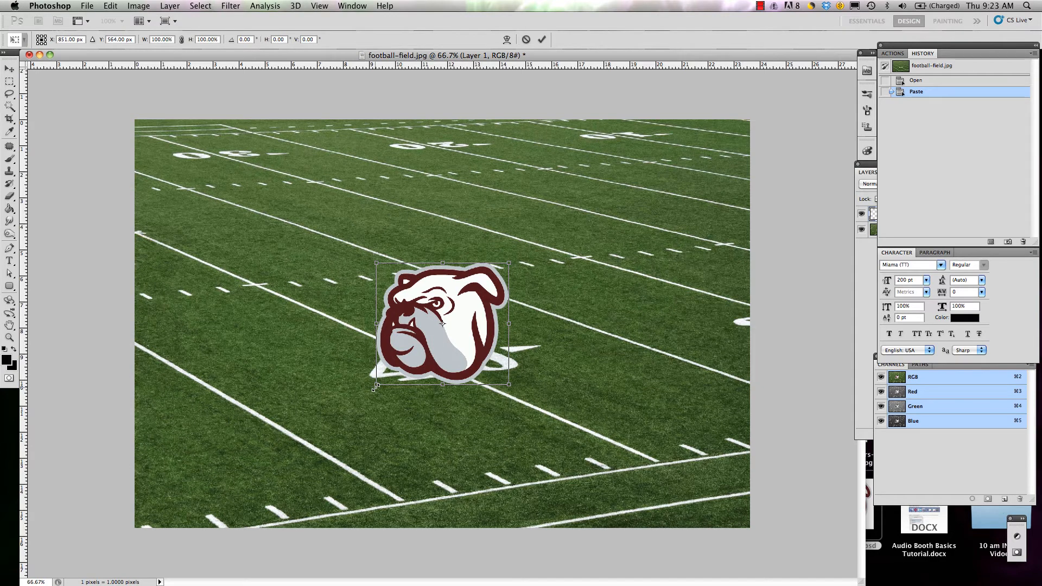
{"action": "left_click_drag", "start_coordinate": [376, 386], "coordinate": [337, 469]}
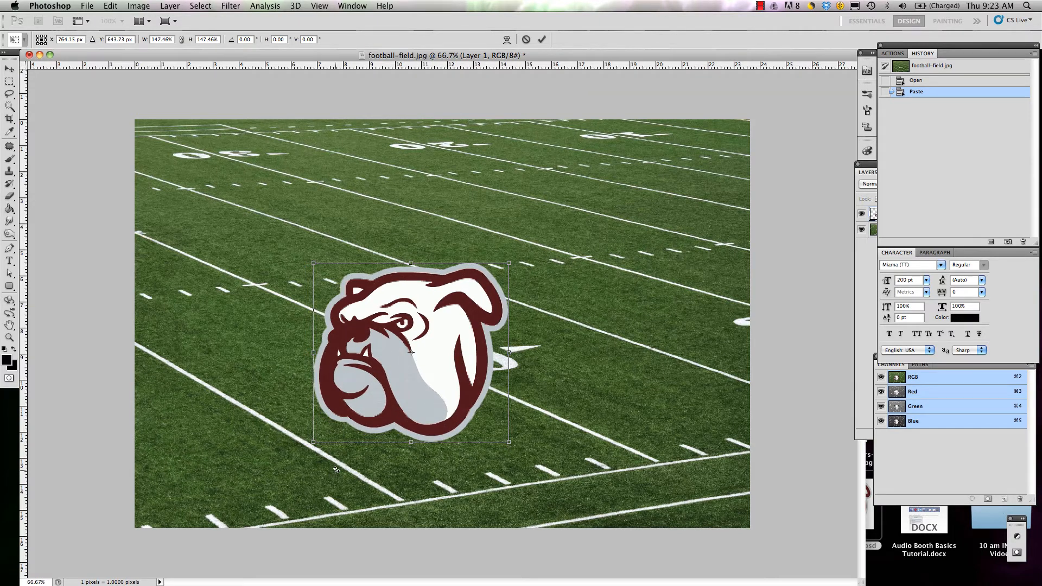
{"action": "key", "text": "Return"}
{"action": "key", "text": "w"}
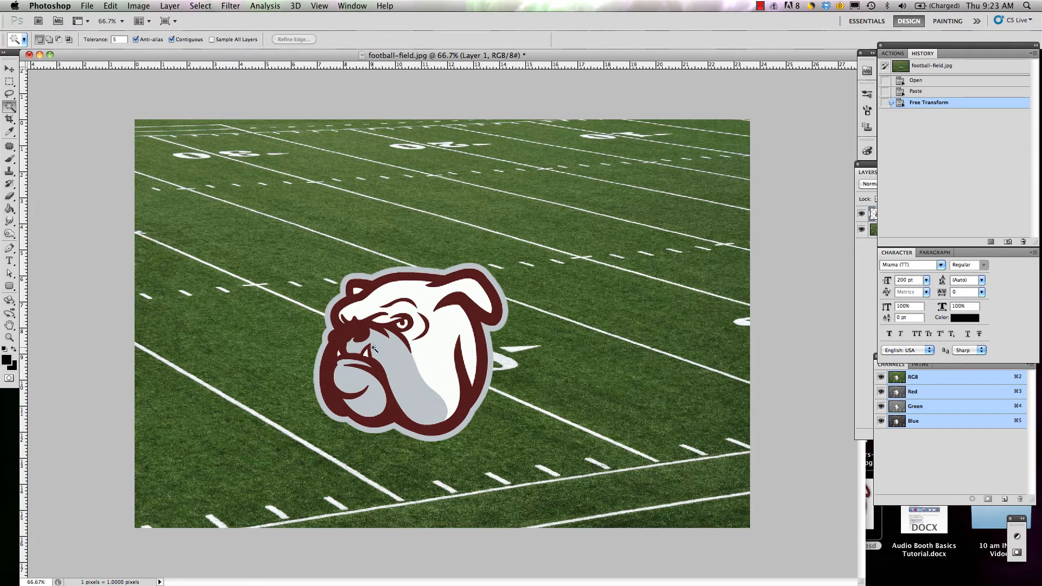
Step: Move the enlarged bulldog head up and to the right so it covers the 40-yard number on the field
{"action": "left_click", "coordinate": [11, 69]}
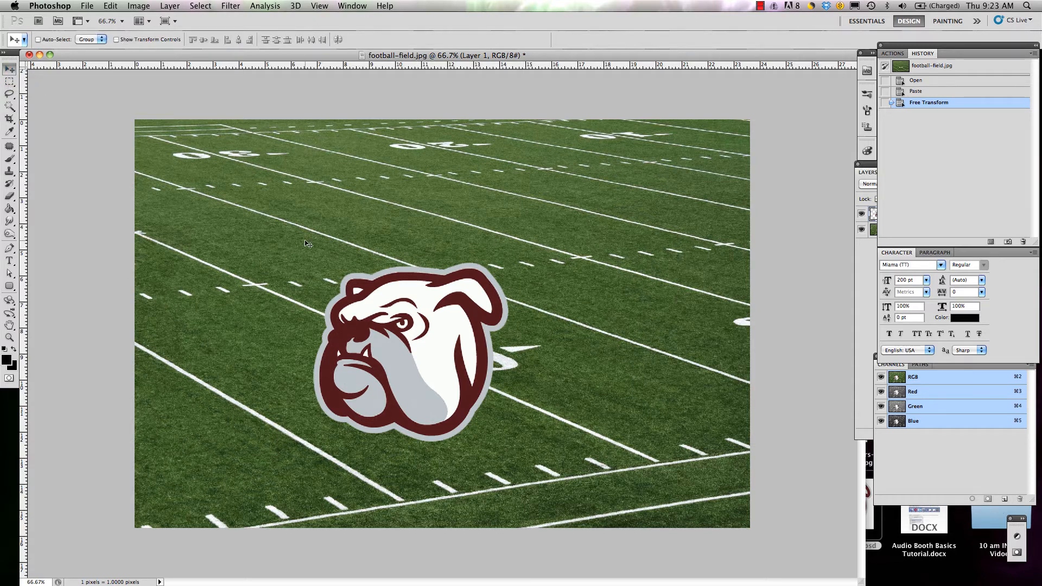
{"action": "left_click_drag", "start_coordinate": [449, 386], "coordinate": [495, 351]}
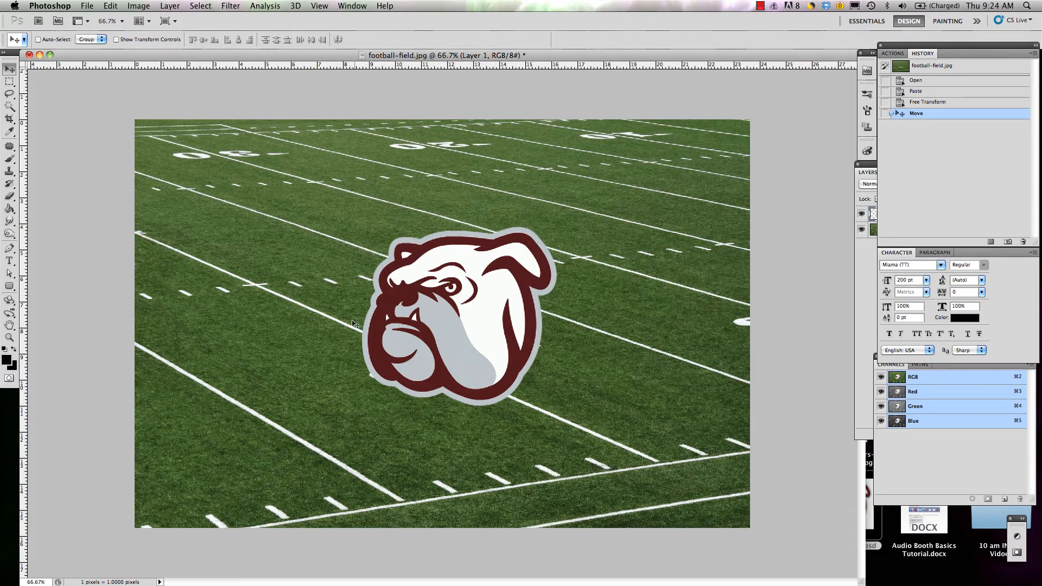
{"action": "left_click_drag", "start_coordinate": [439, 350], "coordinate": [439, 354]}
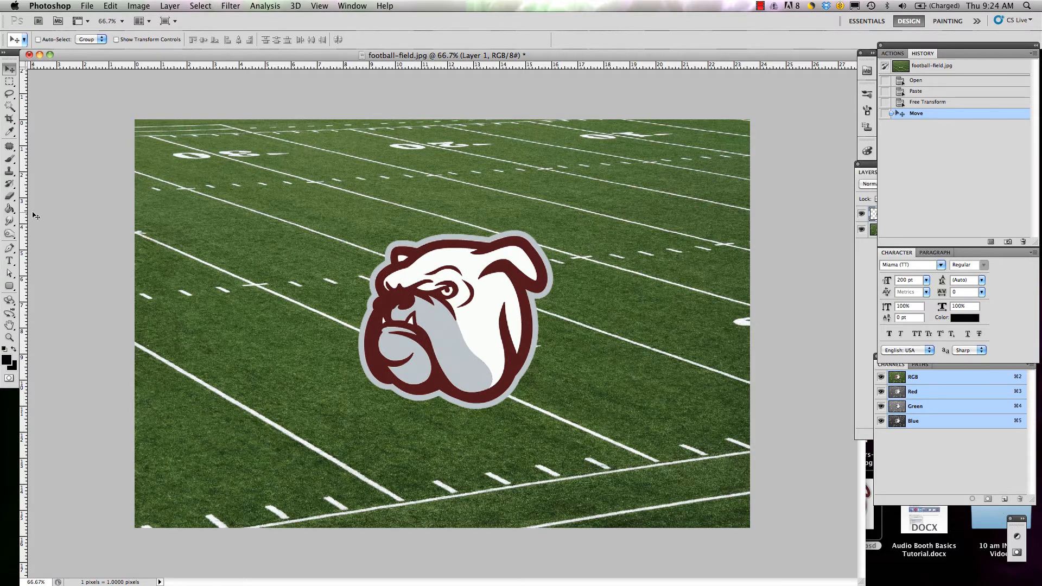
Step: Choose the Vertical Type tool and set the text color to the dark maroon (#4f161a) sampled from the bulldog head
{"action": "key", "text": "t"}
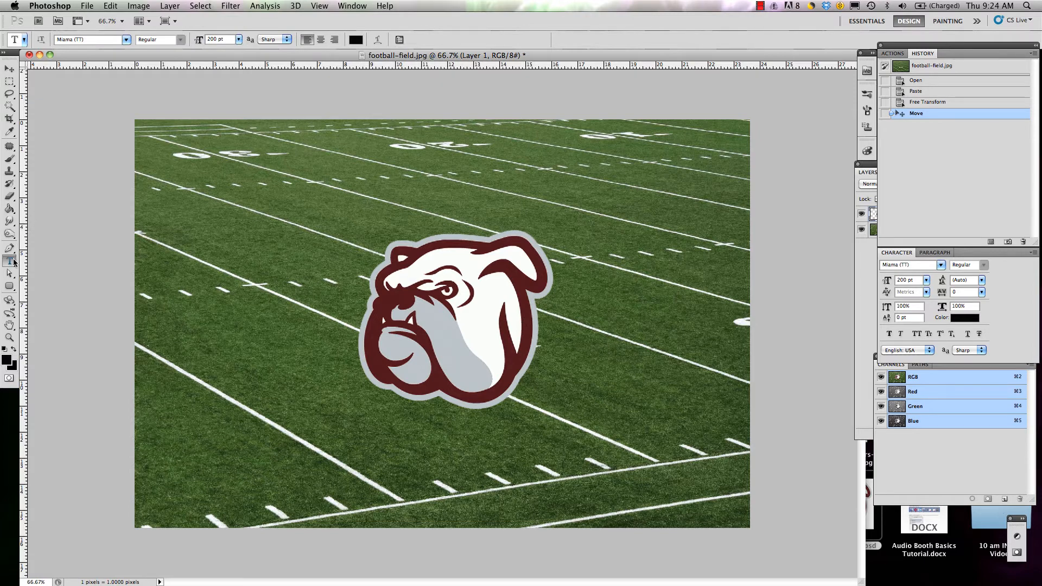
{"action": "left_click", "coordinate": [14, 262]}
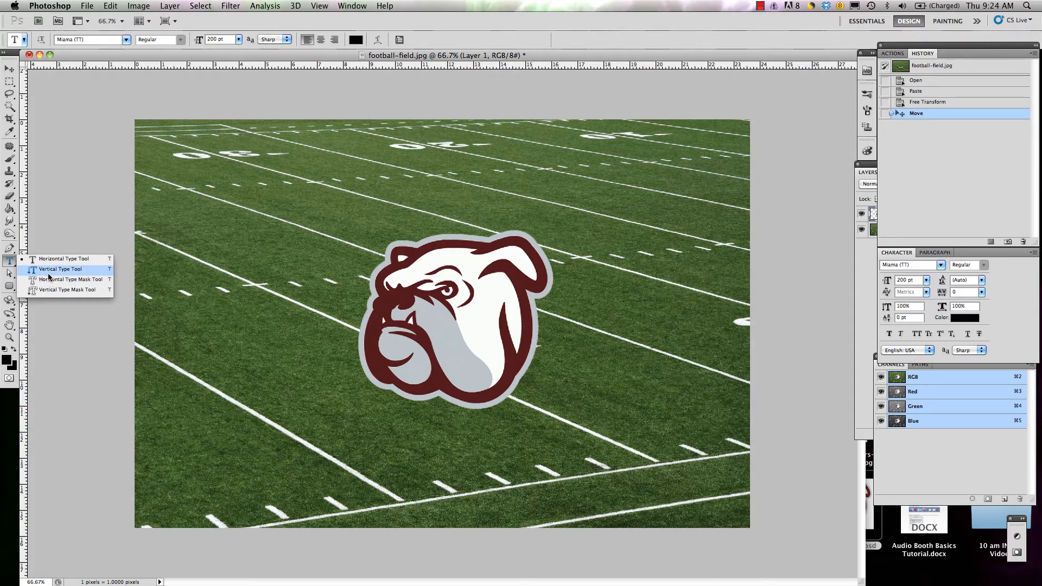
{"action": "left_click", "coordinate": [48, 270]}
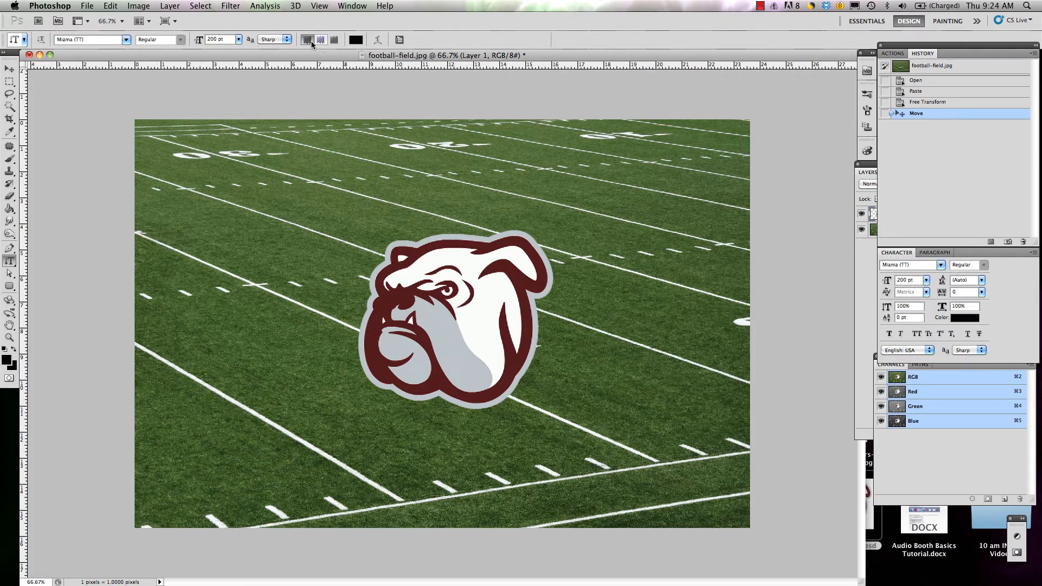
{"action": "left_click", "coordinate": [359, 41]}
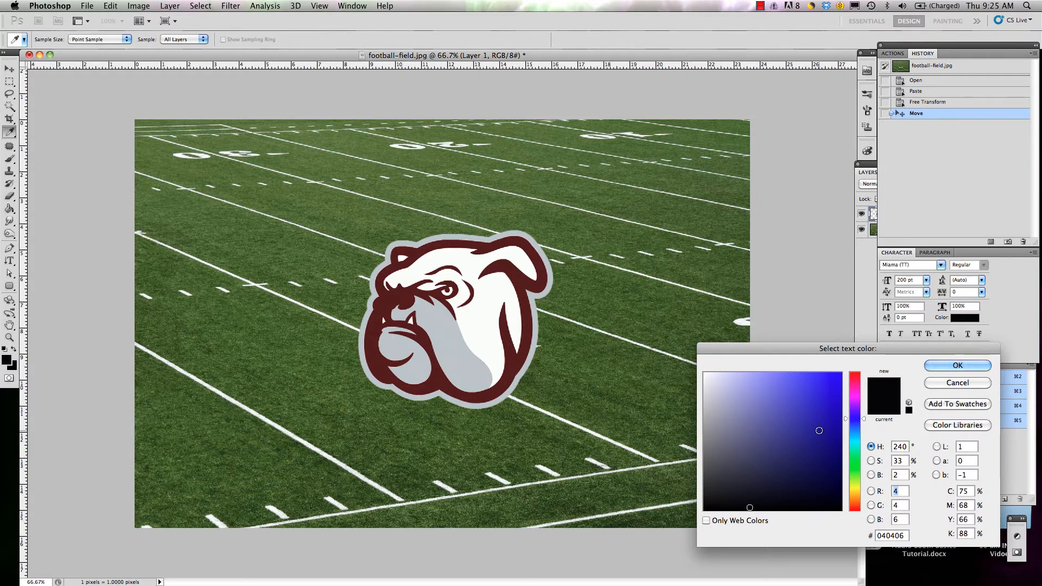
{"action": "left_click", "coordinate": [507, 330]}
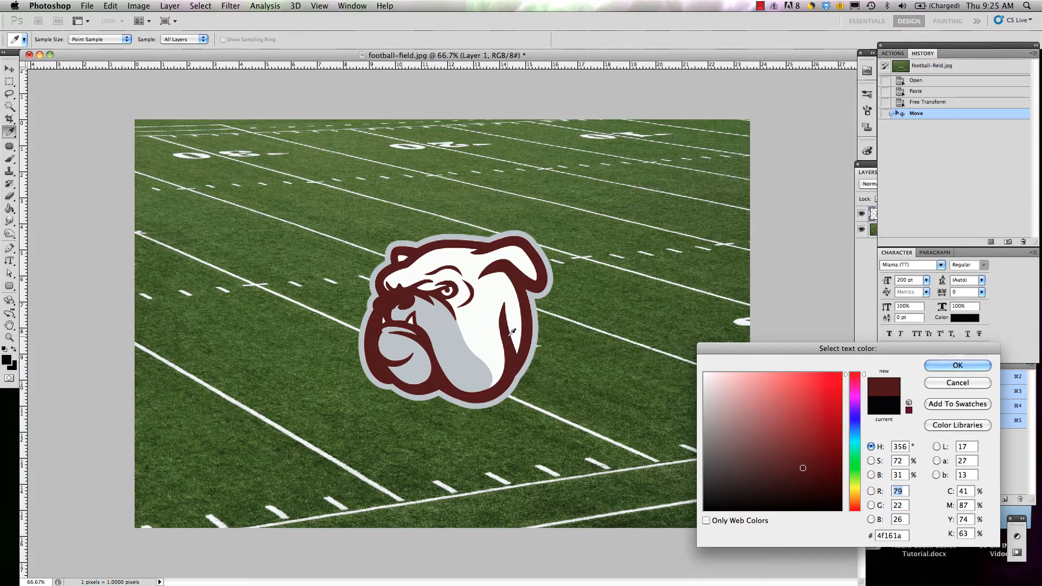
{"action": "left_click", "coordinate": [957, 366]}
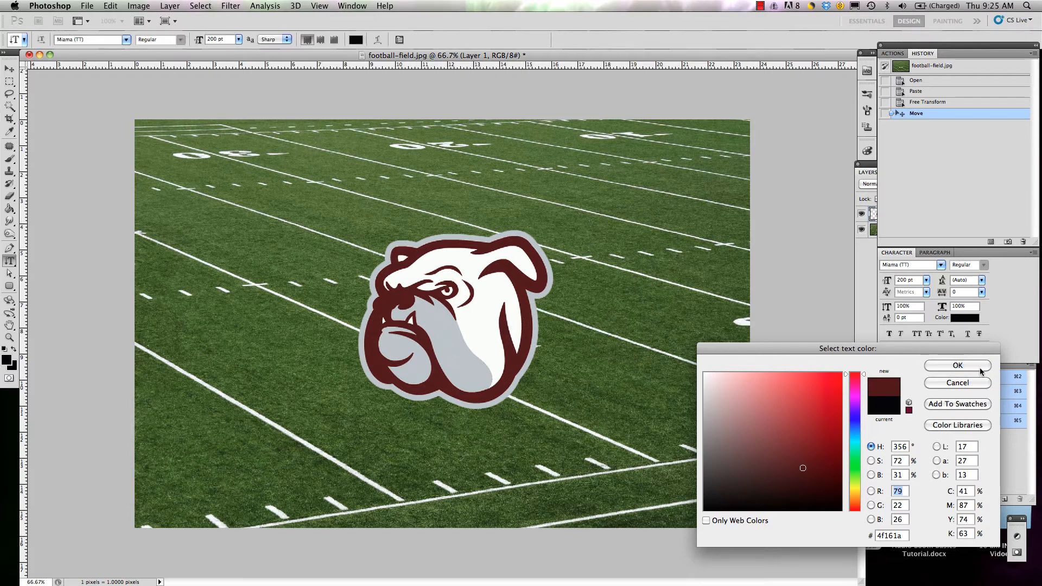
Step: Set the type size to 36 pt and the font to Tattoo Ink
{"action": "left_click", "coordinate": [238, 39]}
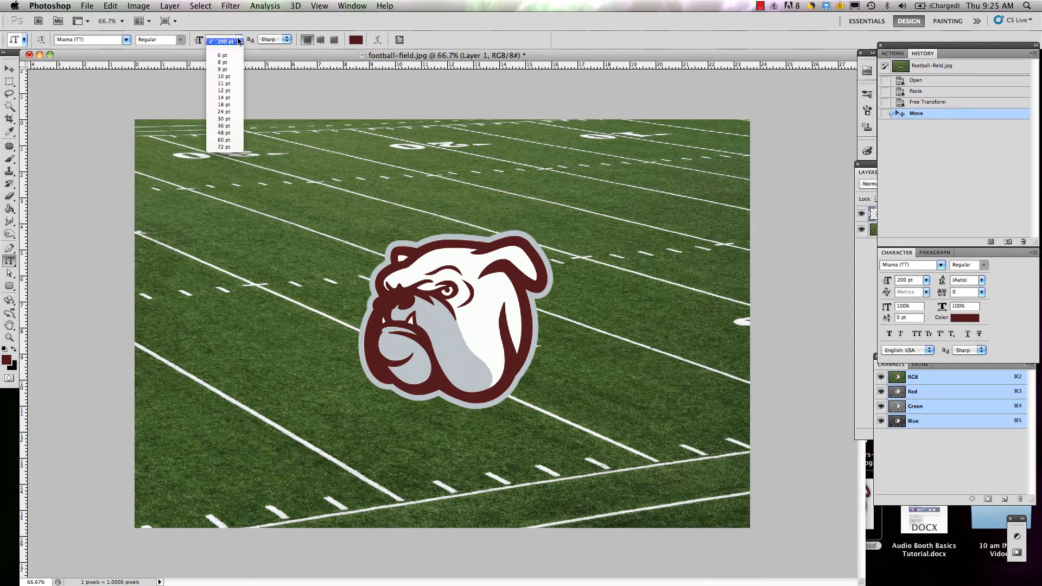
{"action": "left_click", "coordinate": [227, 126]}
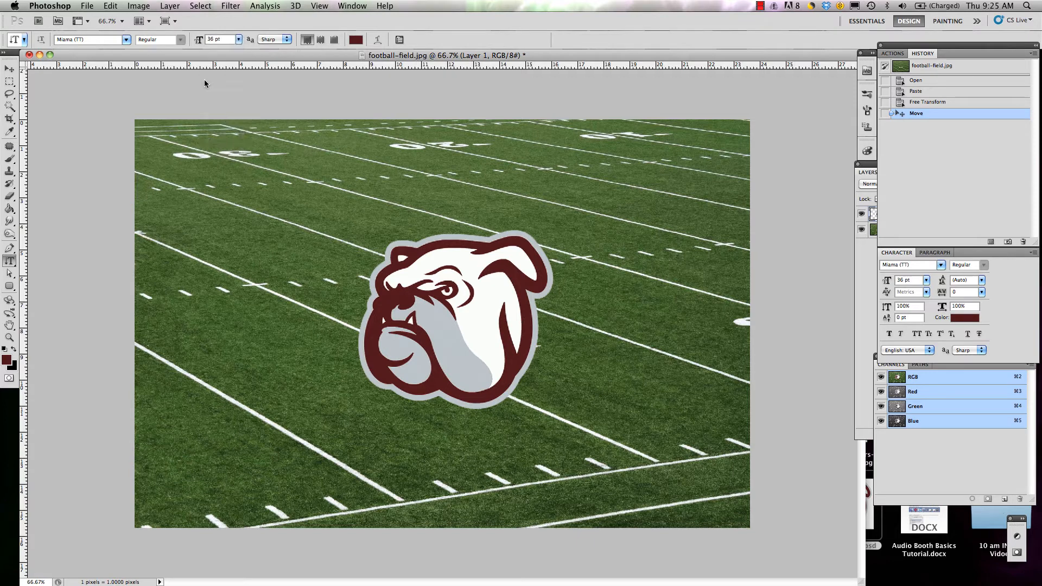
{"action": "left_click", "coordinate": [126, 40]}
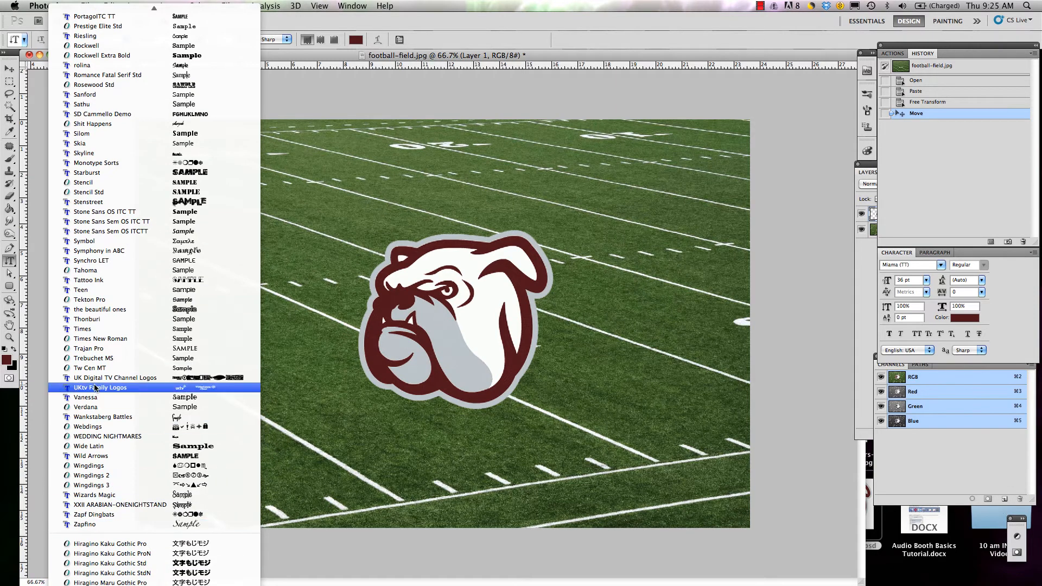
{"action": "left_click", "coordinate": [115, 280]}
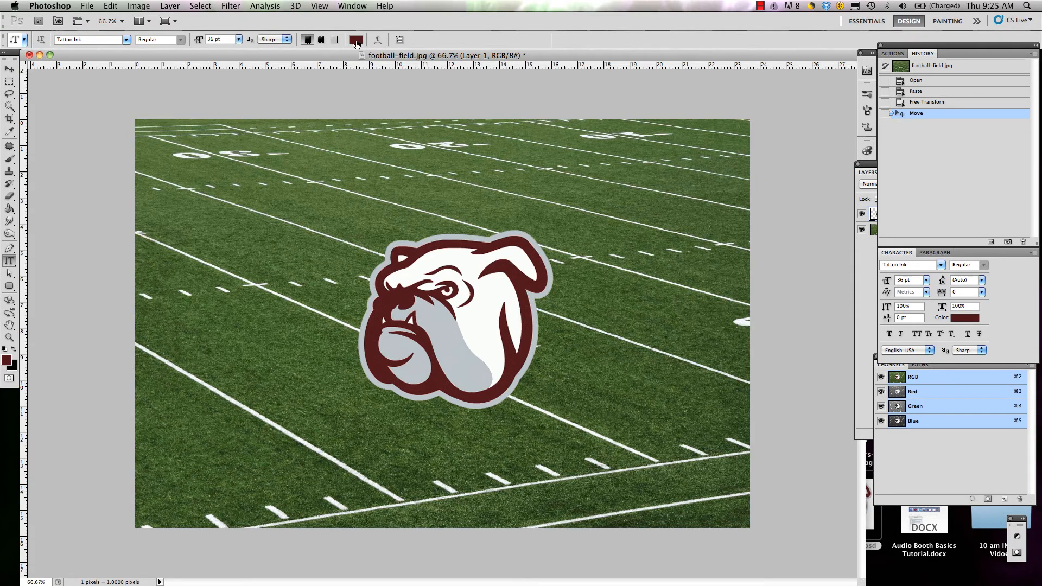
Step: Add the vertical text "Mississippi State University" down the left side of the football field and commit it
{"action": "left_click", "coordinate": [165, 161]}
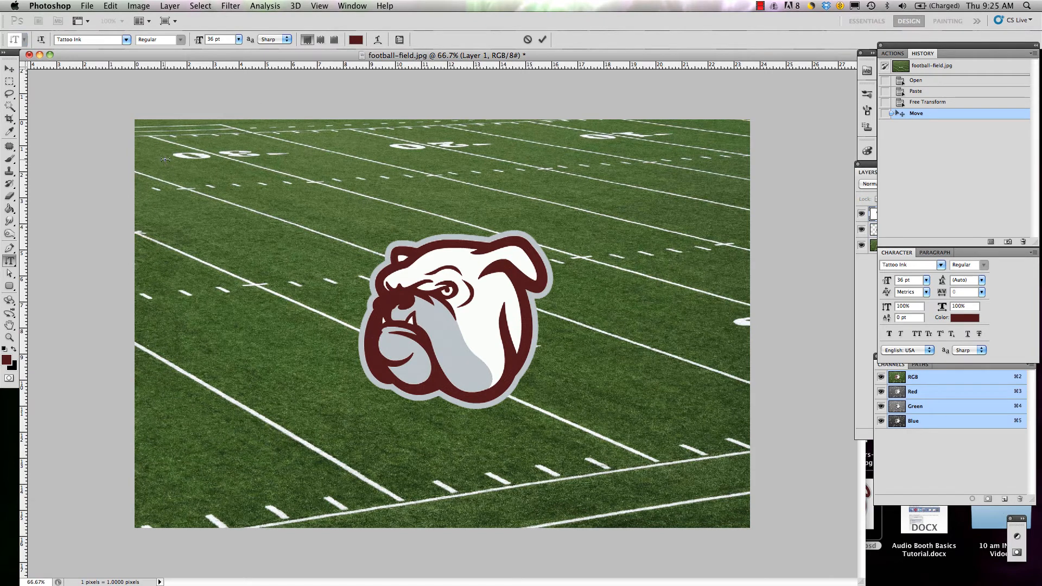
{"action": "type", "text": "Mississippi Sta"}
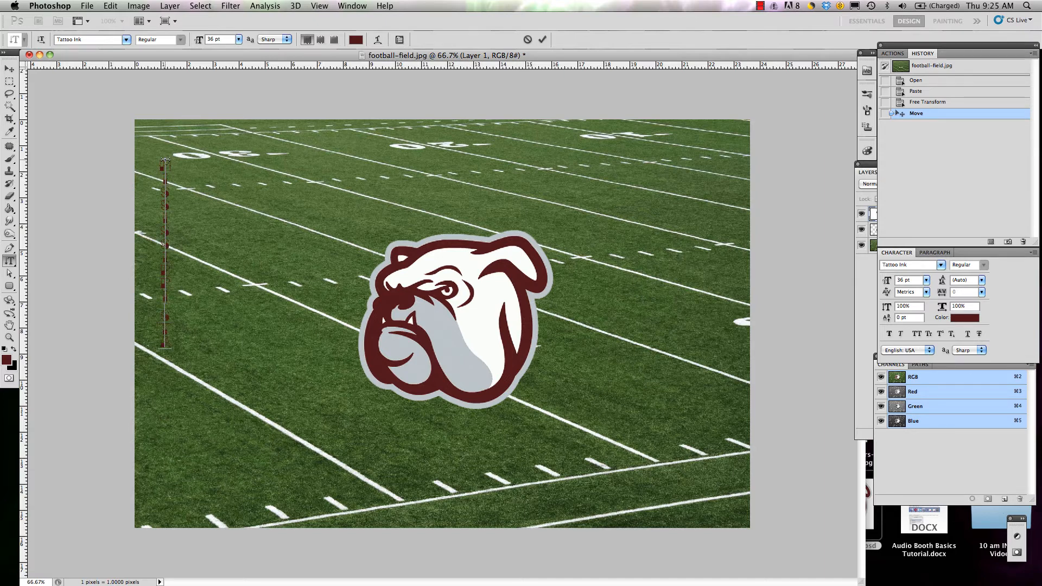
{"action": "type", "text": "te University"}
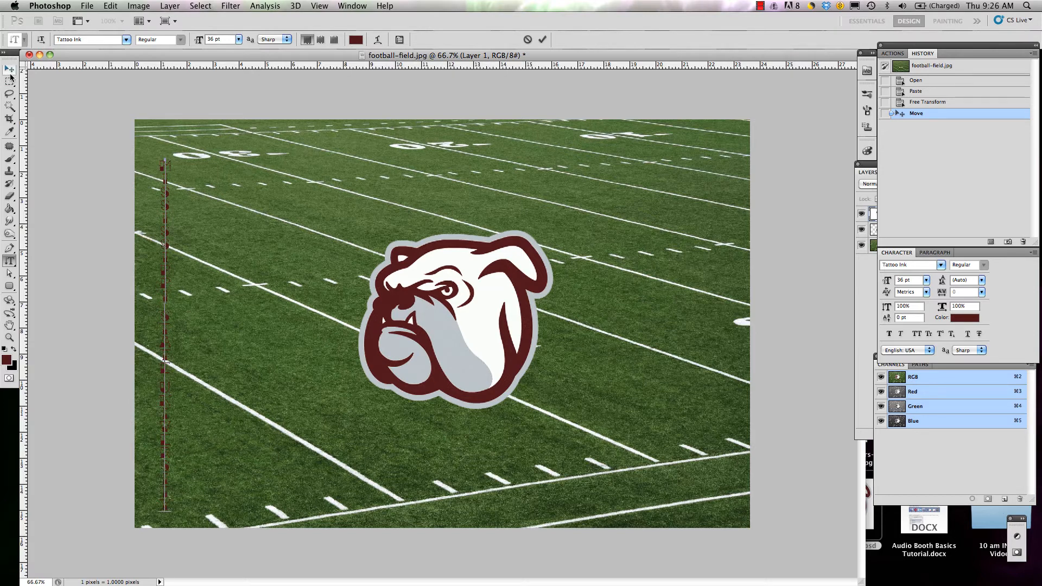
{"action": "left_click", "coordinate": [8, 69]}
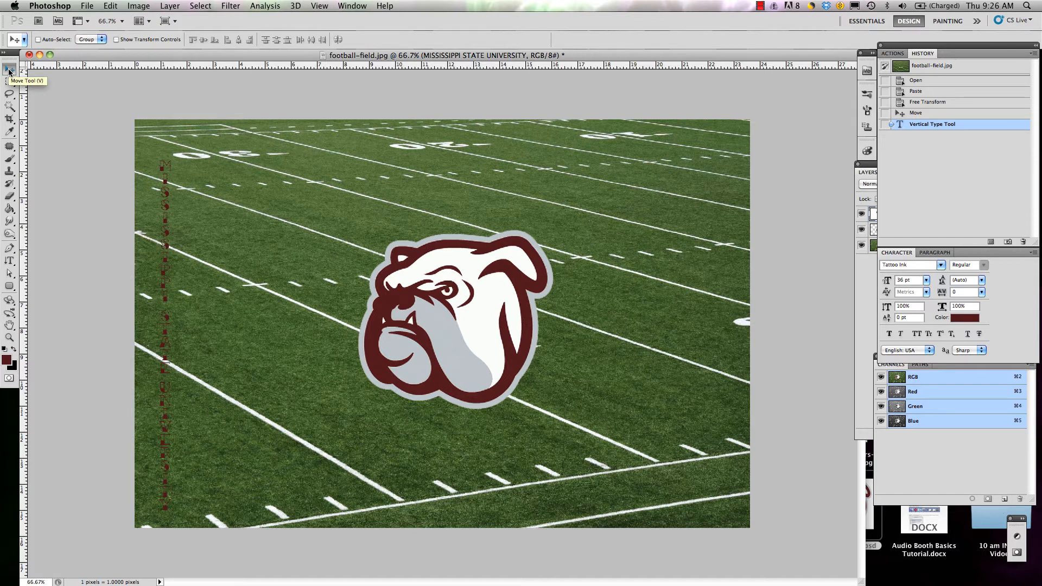
Step: Set the vertical text's size to 39 pt and move it up and left toward the image corner
{"action": "left_click", "coordinate": [9, 262]}
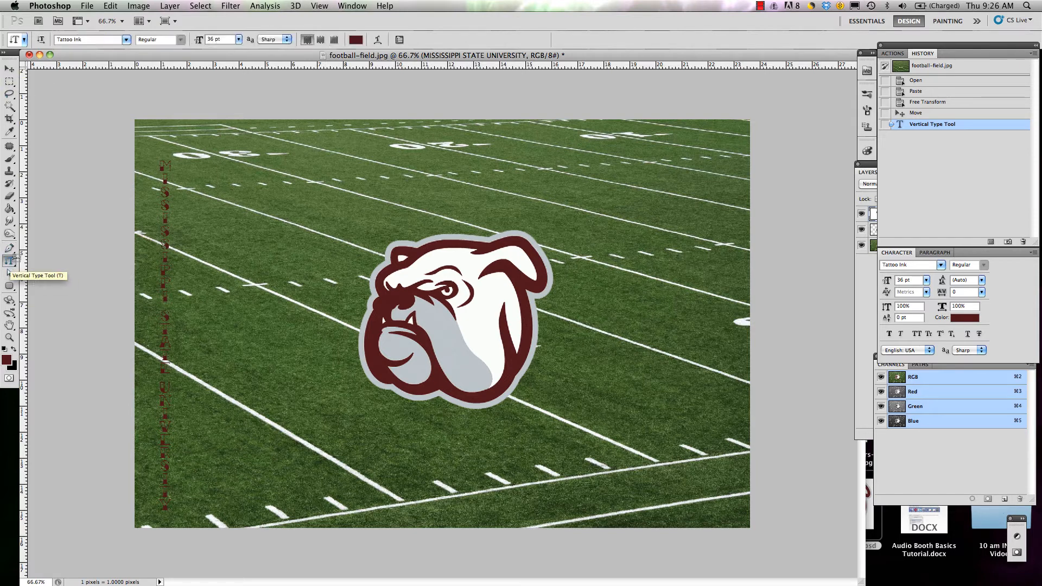
{"action": "triple_click", "coordinate": [164, 176]}
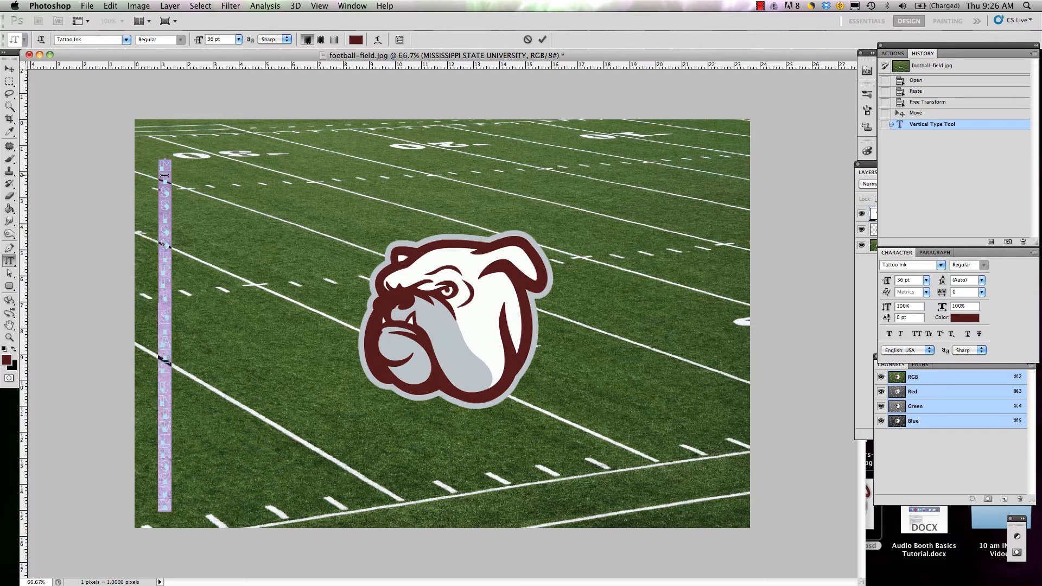
{"action": "left_click", "coordinate": [215, 39]}
{"action": "type", "text": "39"}
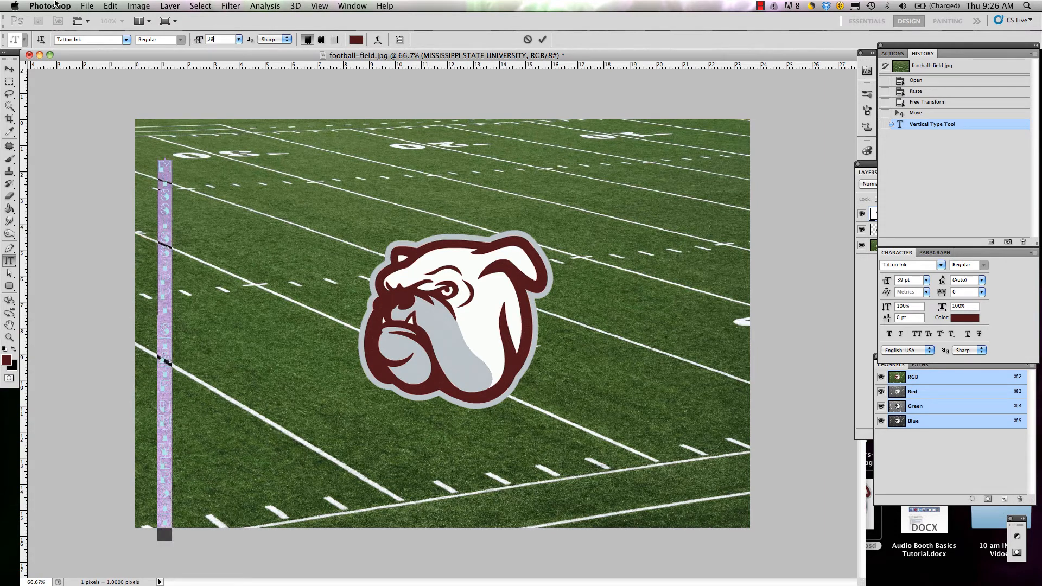
{"action": "left_click", "coordinate": [10, 69]}
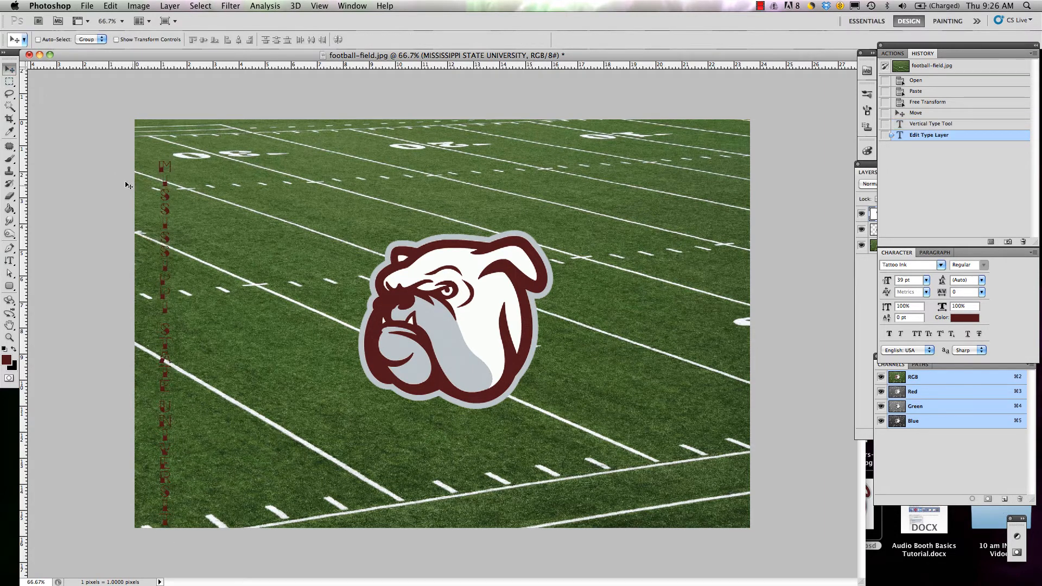
{"action": "left_click_drag", "start_coordinate": [164, 197], "coordinate": [153, 175]}
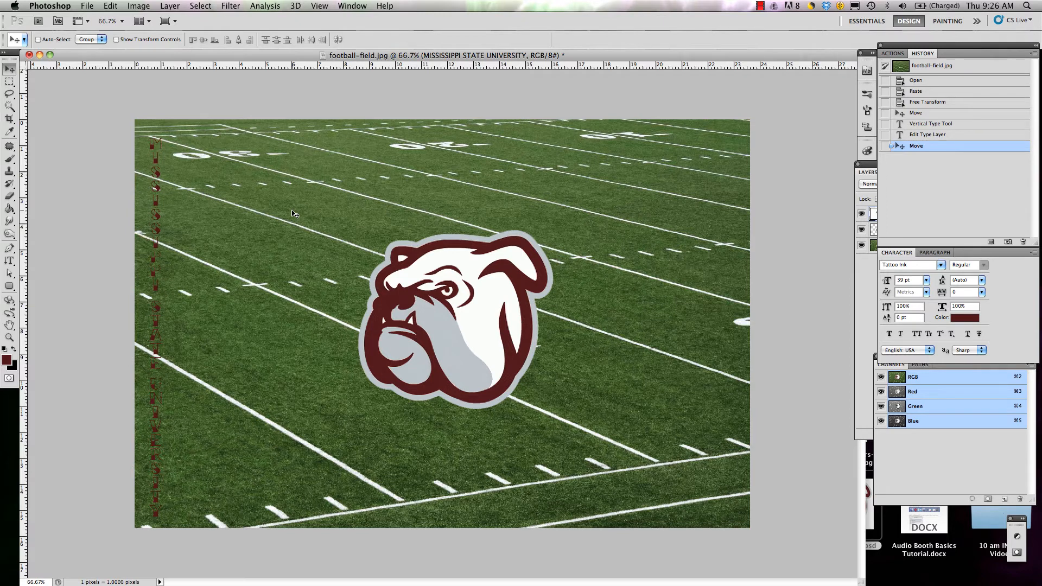
Step: Widen the vertical text to about 277% with Free Transform, apply it and nudge the text slightly
{"action": "key", "text": "ctrl+t"}
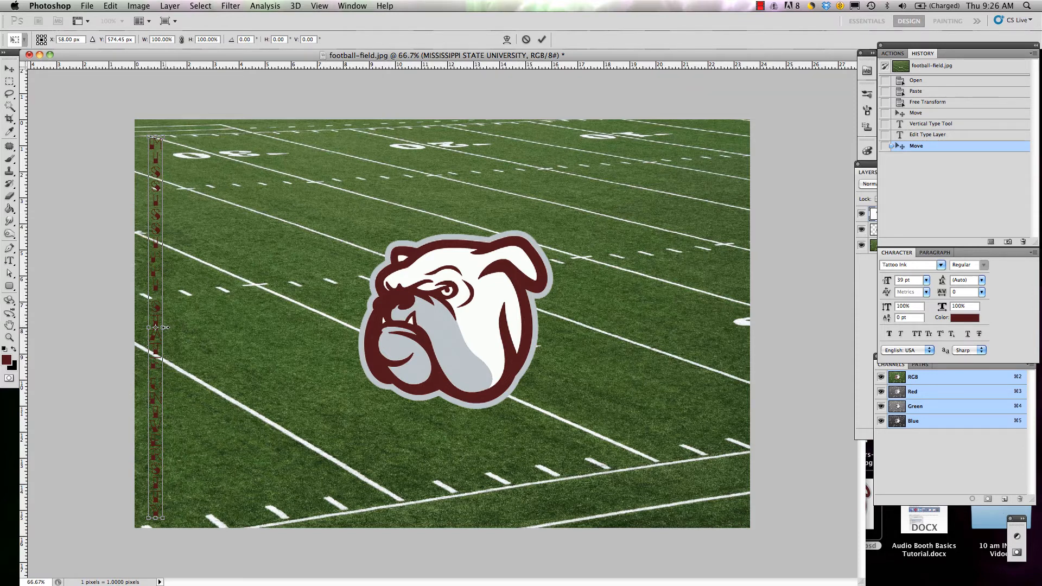
{"action": "left_click_drag", "start_coordinate": [165, 328], "coordinate": [191, 322]}
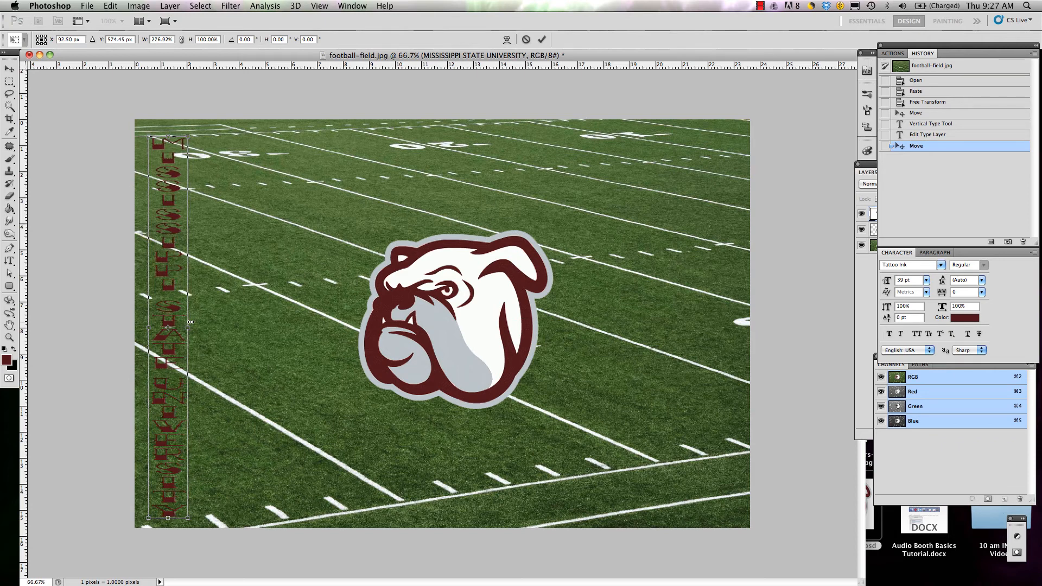
{"action": "key", "text": "Return"}
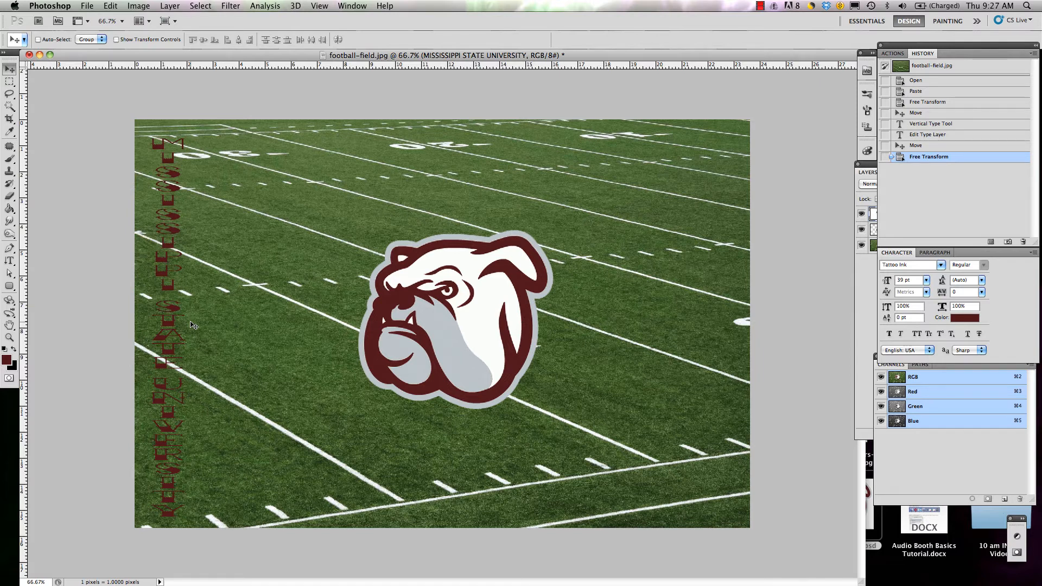
{"action": "left_click_drag", "start_coordinate": [174, 321], "coordinate": [174, 322]}
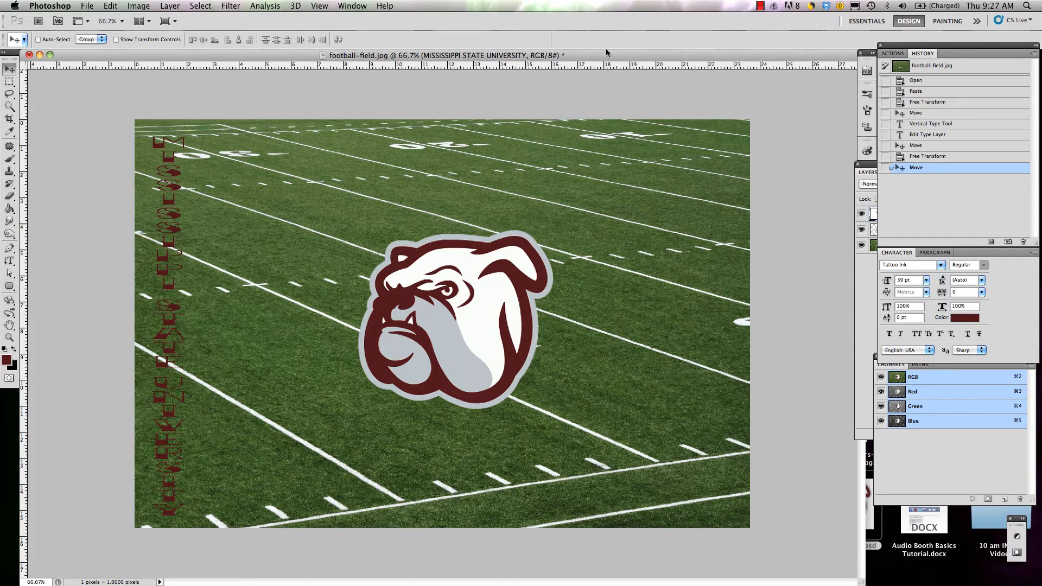
Step: Bring the Layers panel in front of the other panels and move it so its whole layer list is accessible
{"action": "left_click", "coordinate": [863, 291]}
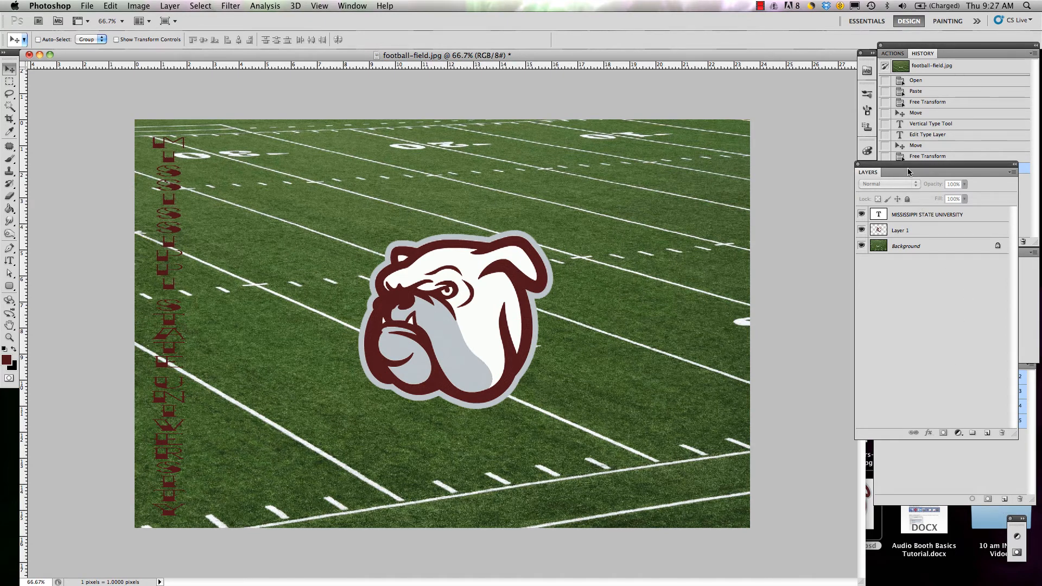
{"action": "left_click_drag", "start_coordinate": [906, 163], "coordinate": [873, 216]}
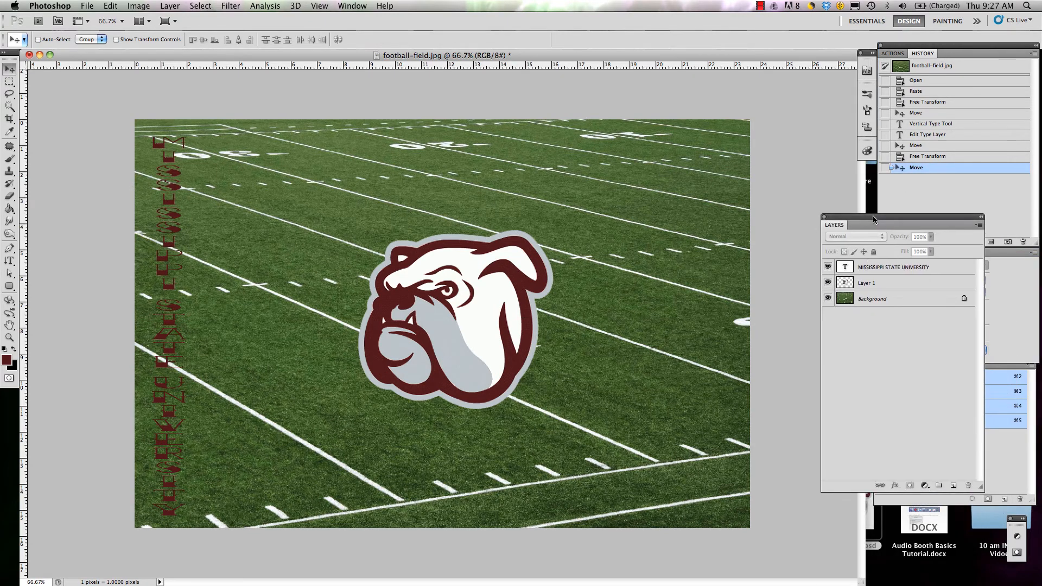
{"action": "left_click", "coordinate": [354, 5]}
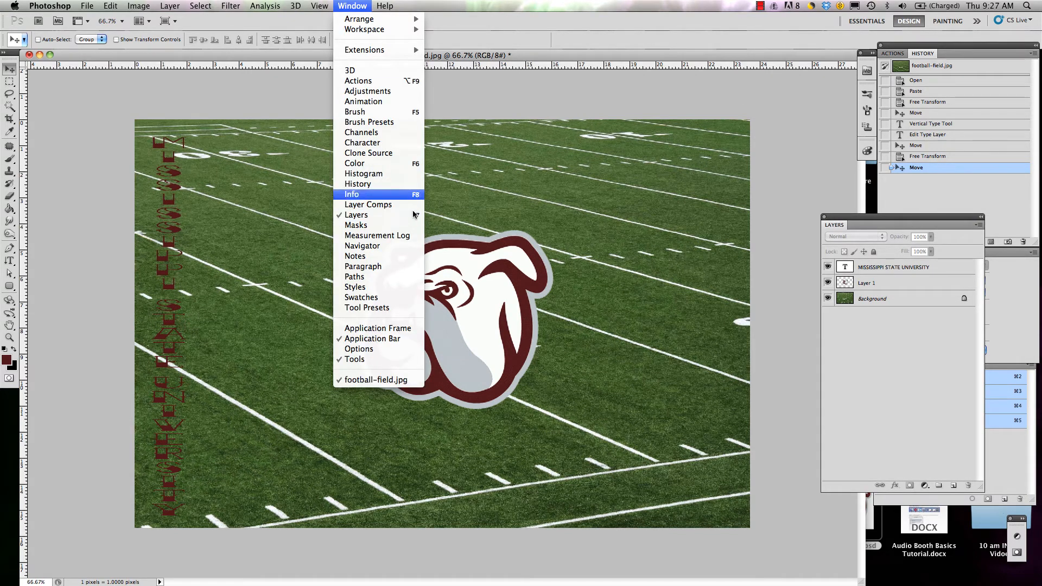
{"action": "left_click", "coordinate": [352, 5]}
{"action": "left_click", "coordinate": [353, 5]}
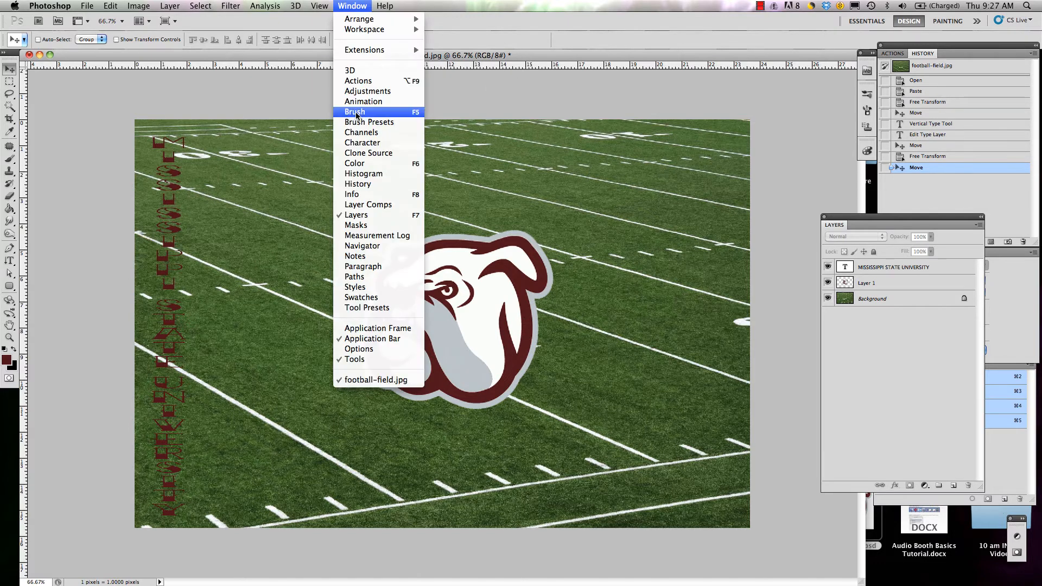
{"action": "left_click", "coordinate": [341, 5]}
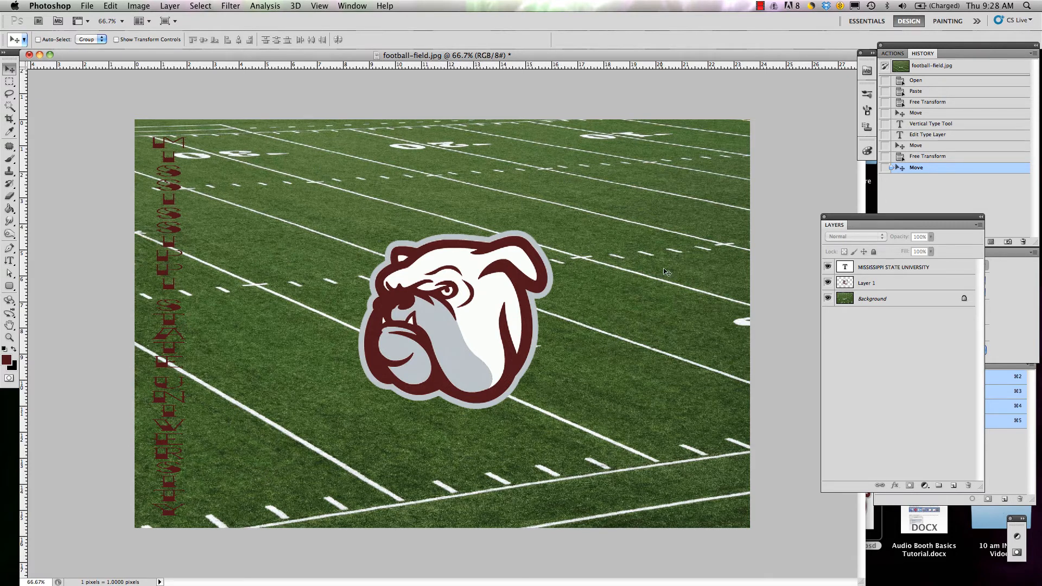
Step: Try moving Layer 1 below the locked Background layer, and duplicate the Background layer
{"action": "left_click", "coordinate": [895, 302]}
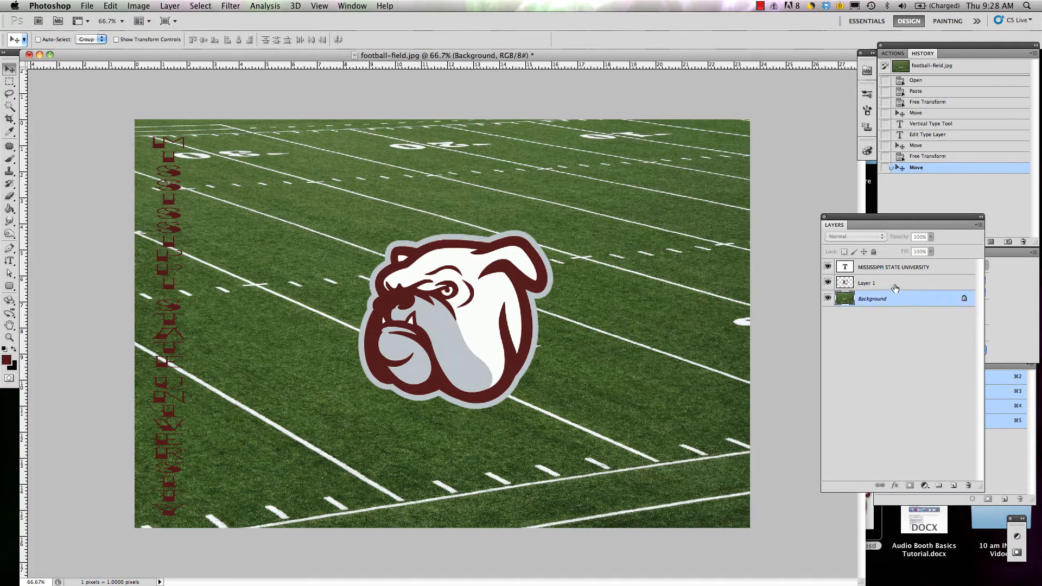
{"action": "left_click_drag", "start_coordinate": [895, 285], "coordinate": [886, 313]}
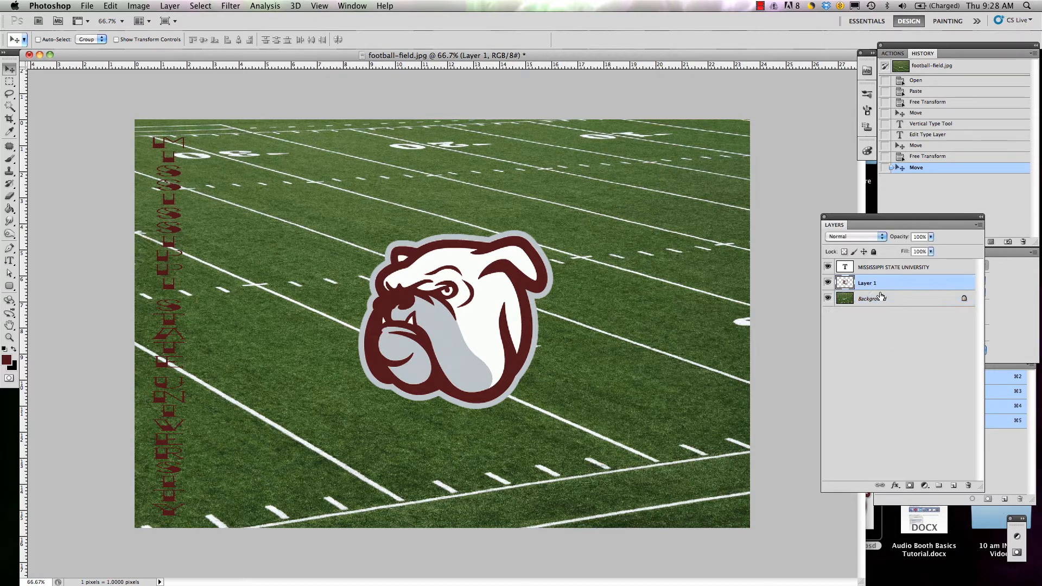
{"action": "left_click", "coordinate": [881, 297]}
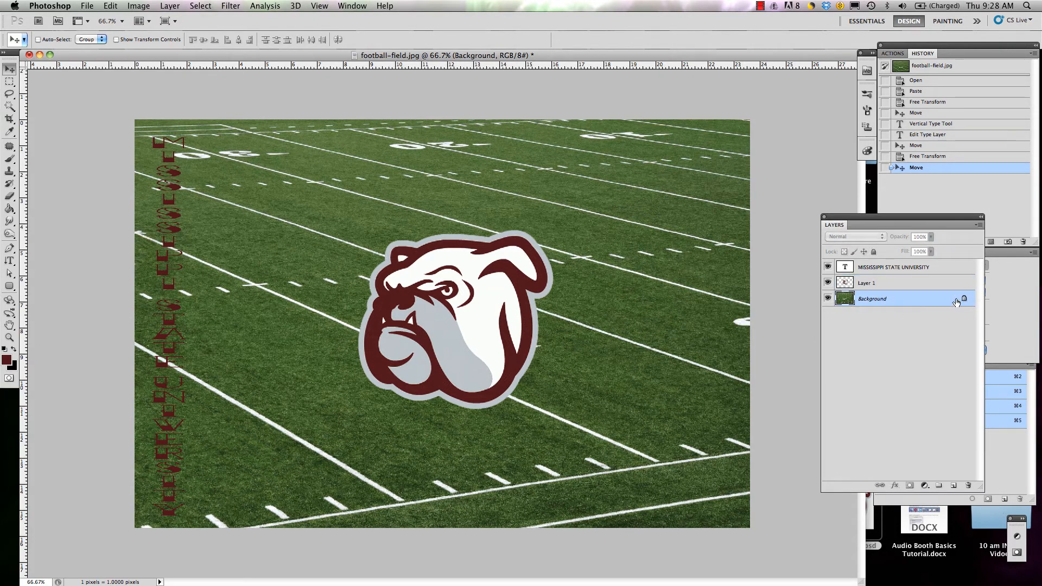
{"action": "key", "text": "ctrl+j"}
Step: Move Layer 1 beneath the Background copy and back above it, and delete the Background copy
{"action": "left_click_drag", "start_coordinate": [890, 289], "coordinate": [889, 310]}
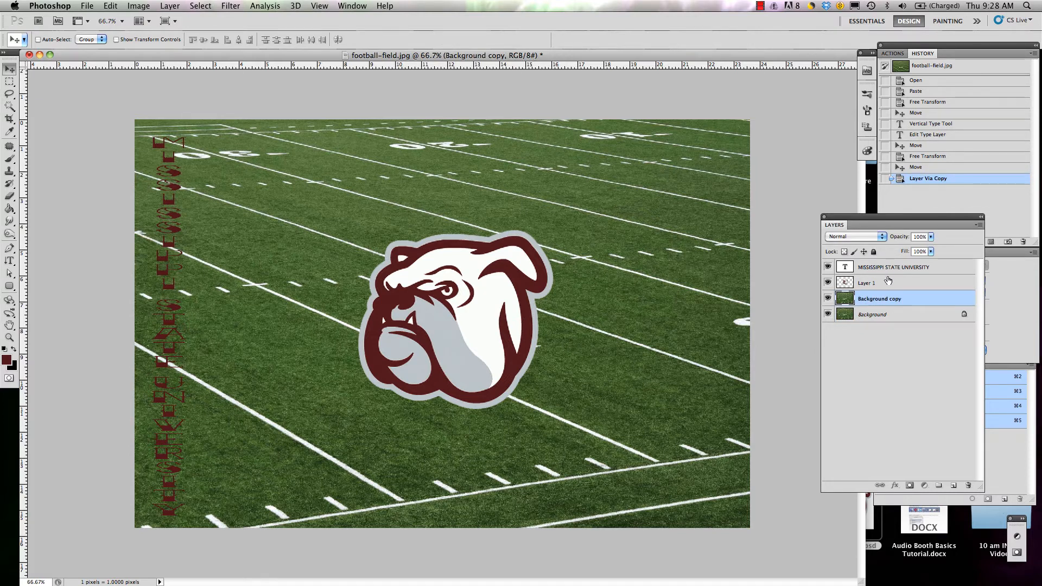
{"action": "left_click", "coordinate": [888, 283]}
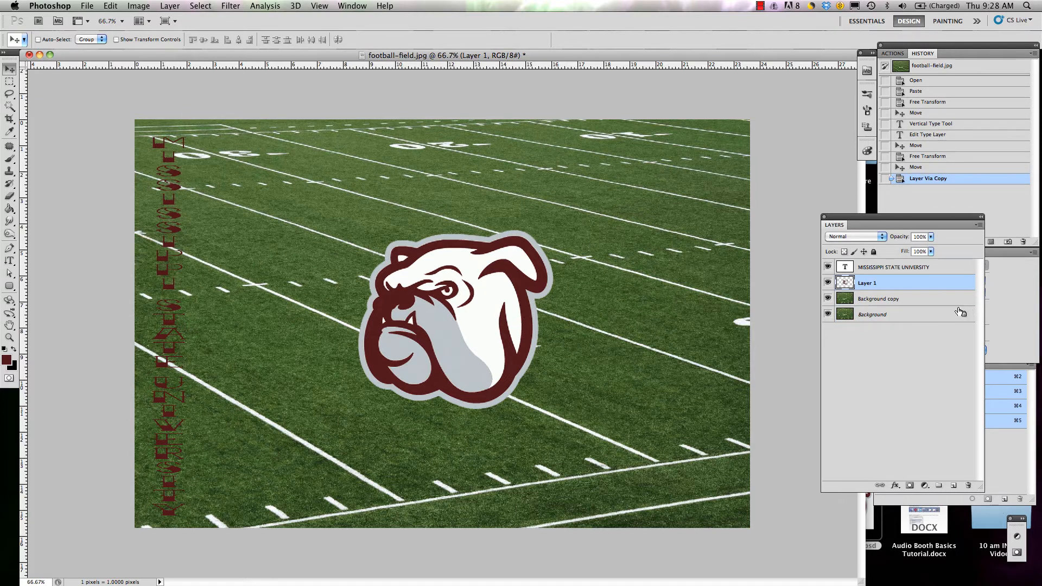
{"action": "left_click_drag", "start_coordinate": [912, 289], "coordinate": [878, 278]}
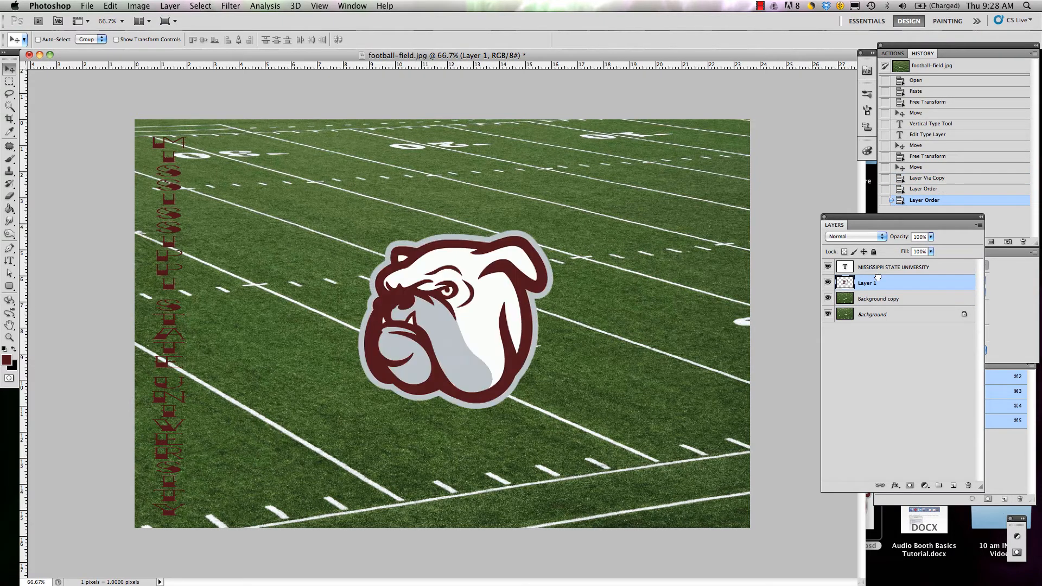
{"action": "left_click", "coordinate": [906, 300]}
{"action": "key", "text": "Delete"}
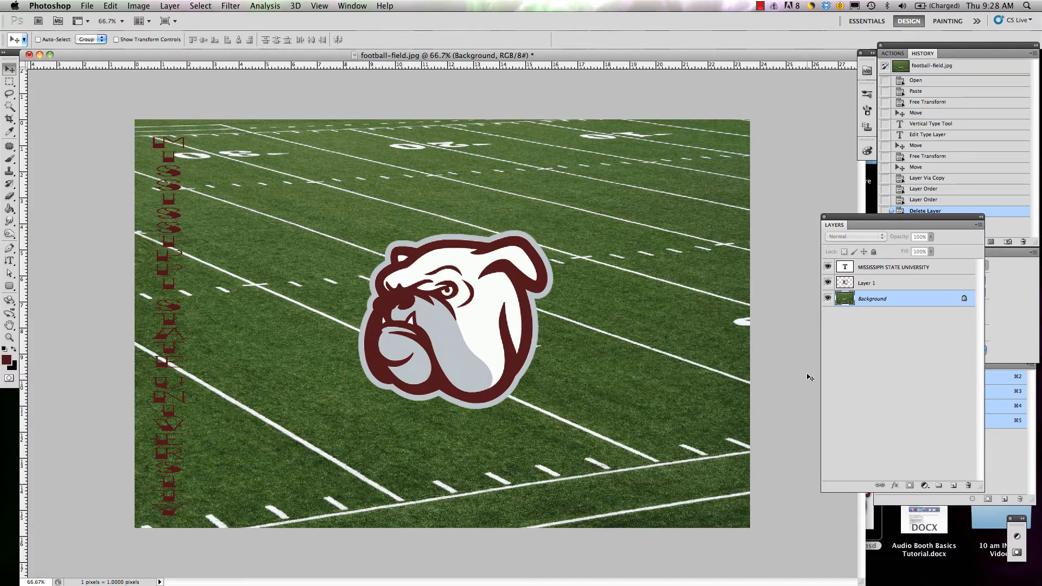
{"action": "left_click", "coordinate": [899, 267]}
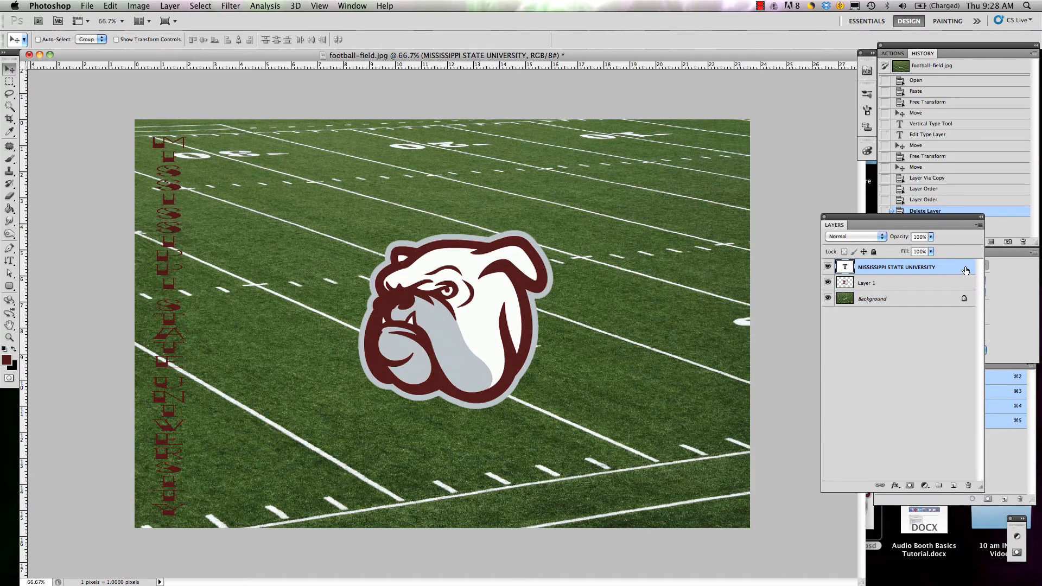
{"action": "double_click", "coordinate": [966, 270]}
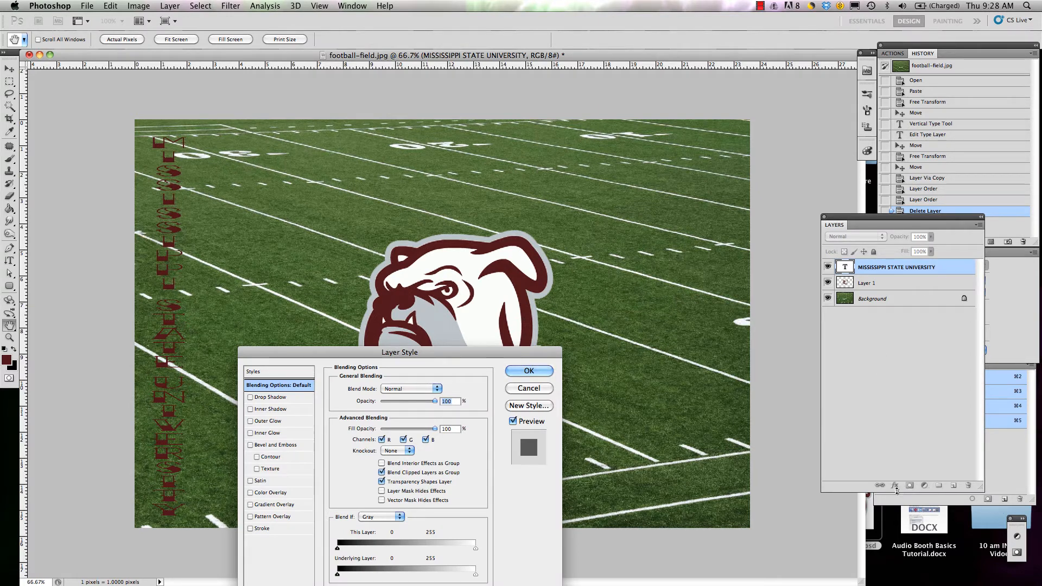
{"action": "left_click", "coordinate": [521, 389]}
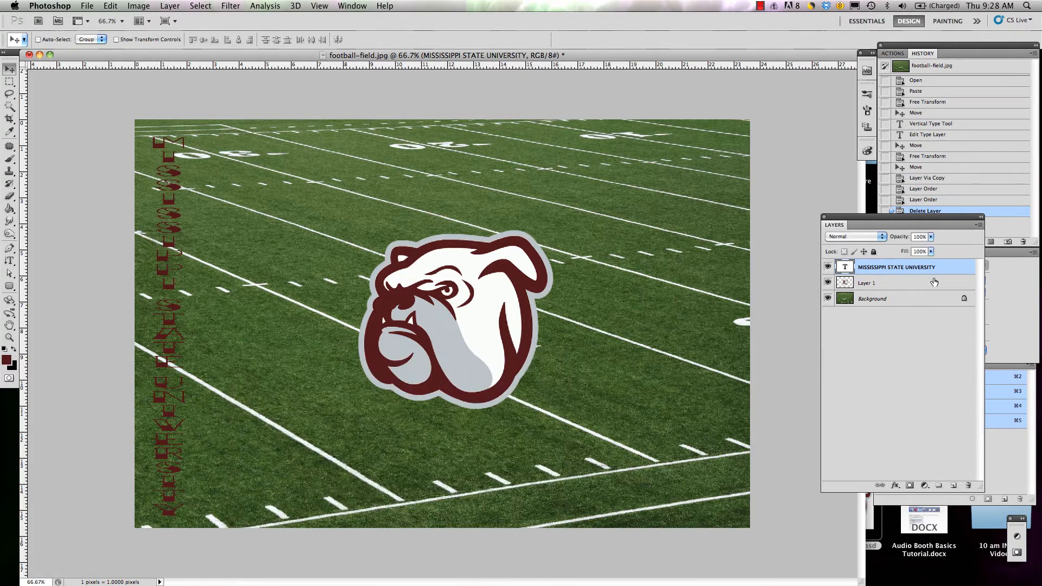
{"action": "left_click", "coordinate": [895, 485]}
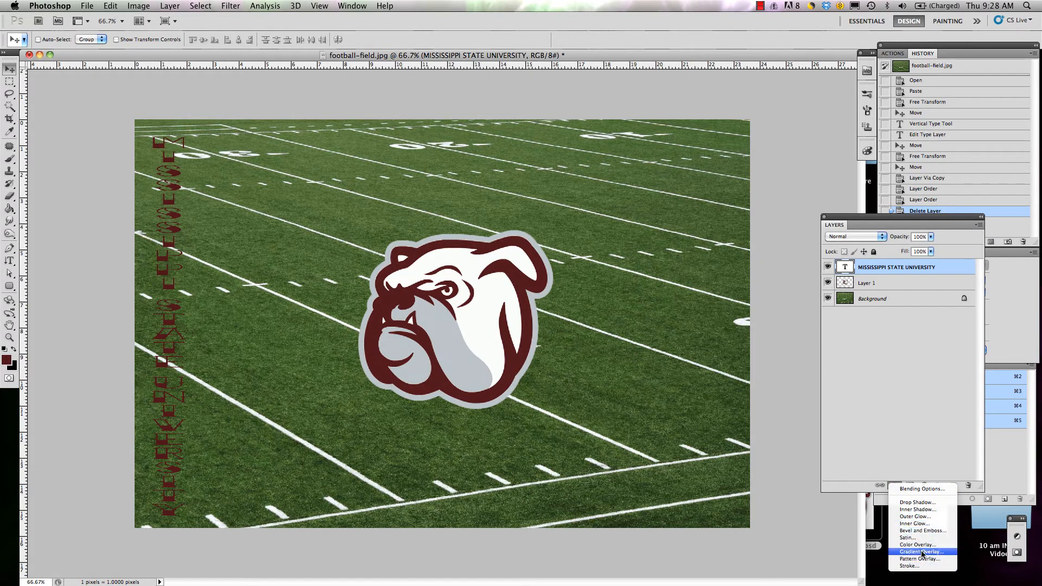
{"action": "left_click", "coordinate": [926, 414]}
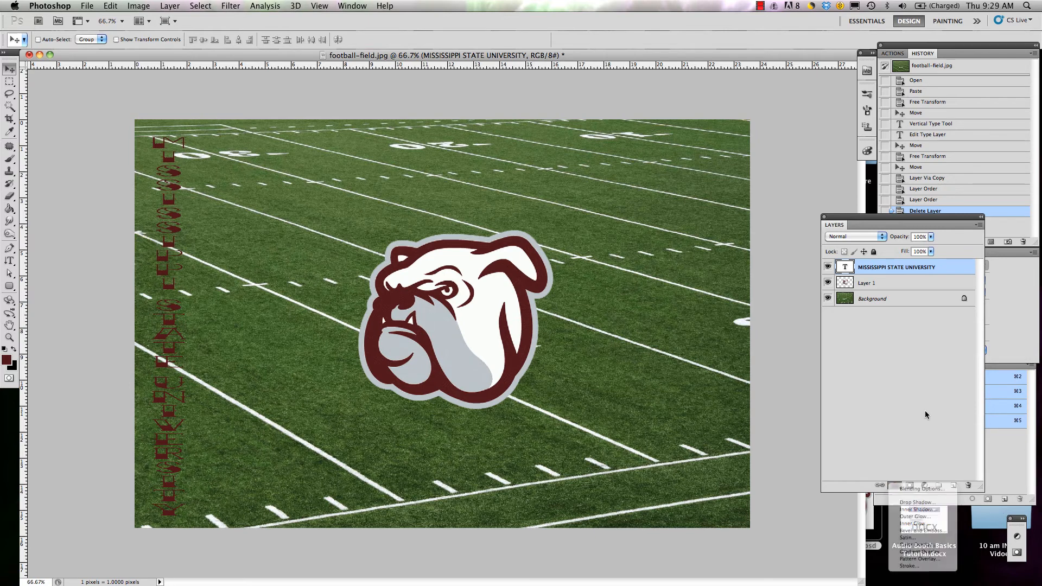
Step: Open the Layer Style settings for the MISSISSIPPI STATE UNIVERSITY text layer and move the dialog clear of the vertical text
{"action": "double_click", "coordinate": [949, 269]}
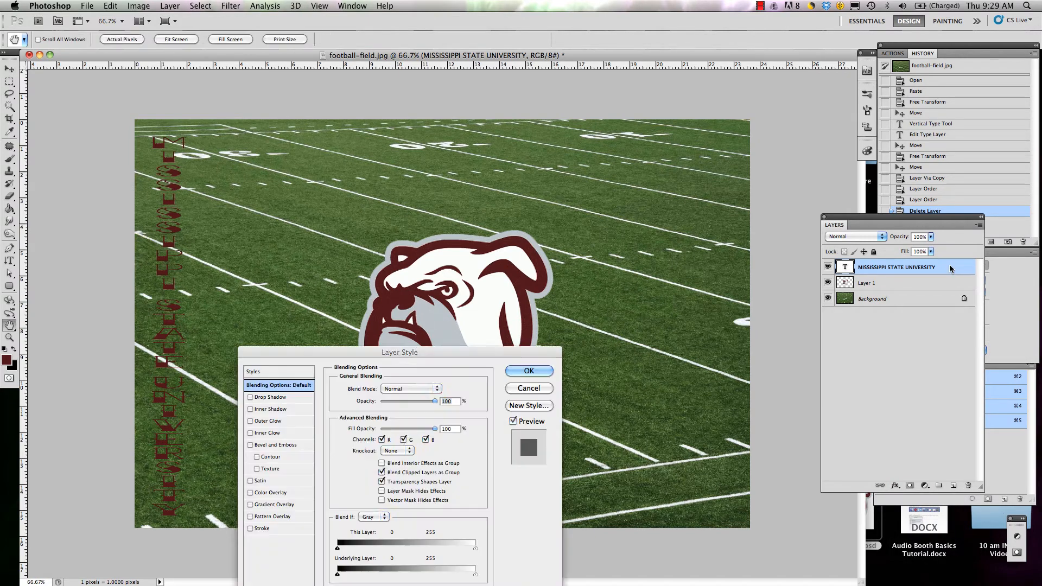
{"action": "left_click_drag", "start_coordinate": [566, 286], "coordinate": [683, 110]}
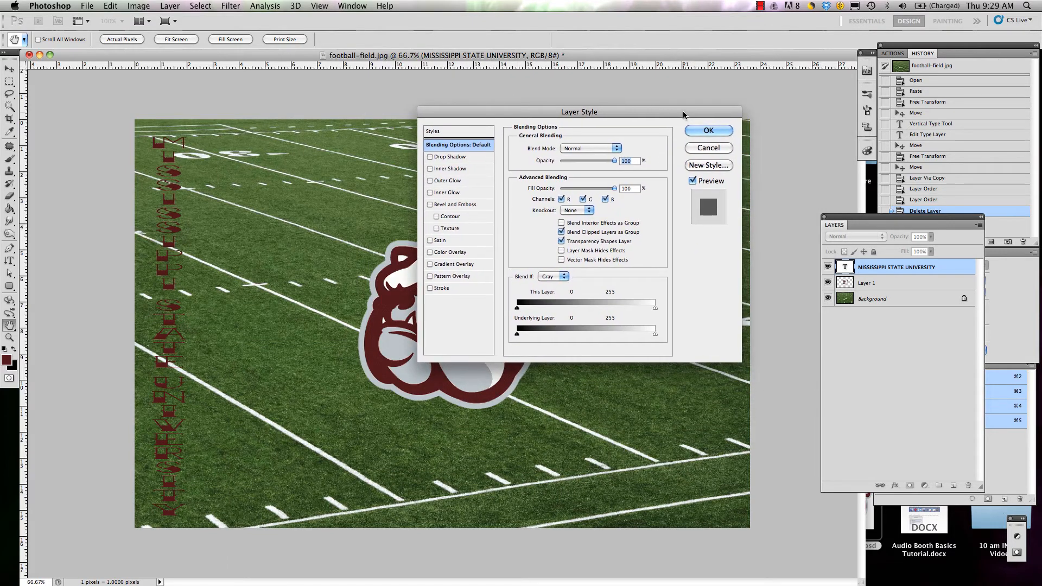
{"action": "left_click_drag", "start_coordinate": [474, 116], "coordinate": [396, 211]}
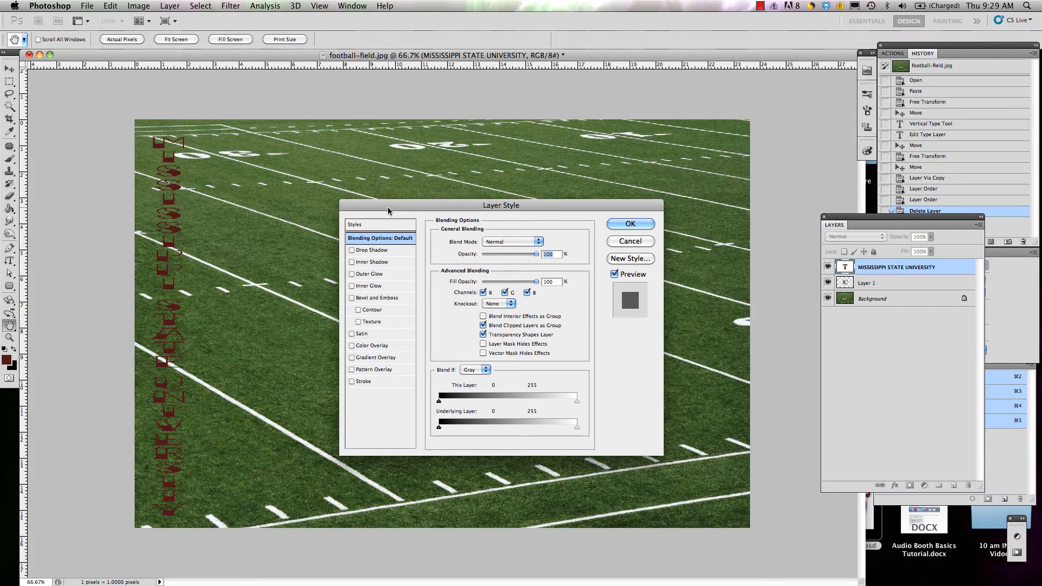
{"action": "left_click_drag", "start_coordinate": [388, 209], "coordinate": [414, 101]}
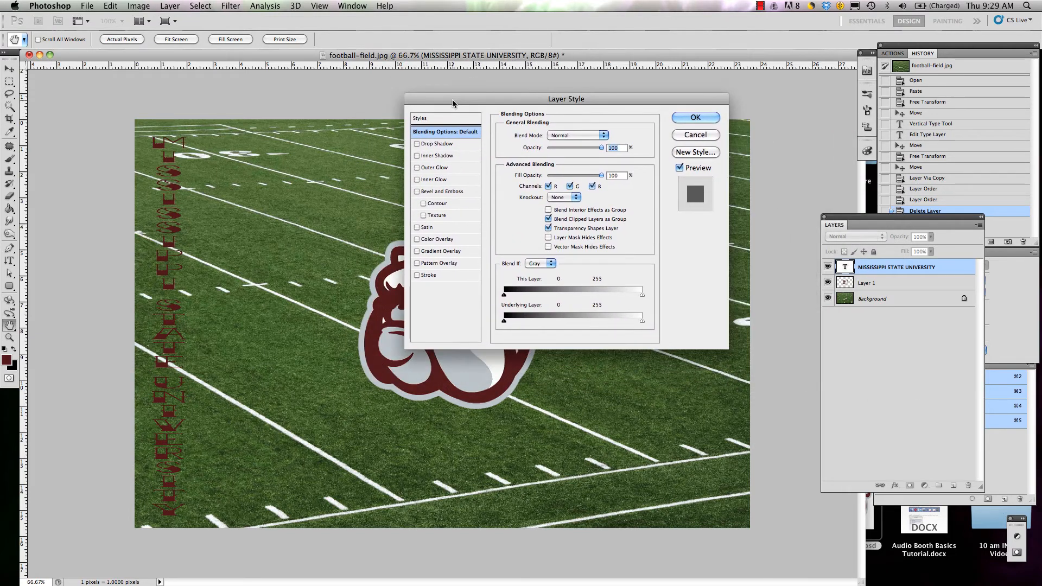
Step: Try Drop Shadow, Inner Shadow, Outer Glow, Inner Glow and Bevel and Emboss on the text, and turn all five off again
{"action": "left_click", "coordinate": [418, 144]}
{"action": "left_click", "coordinate": [417, 156]}
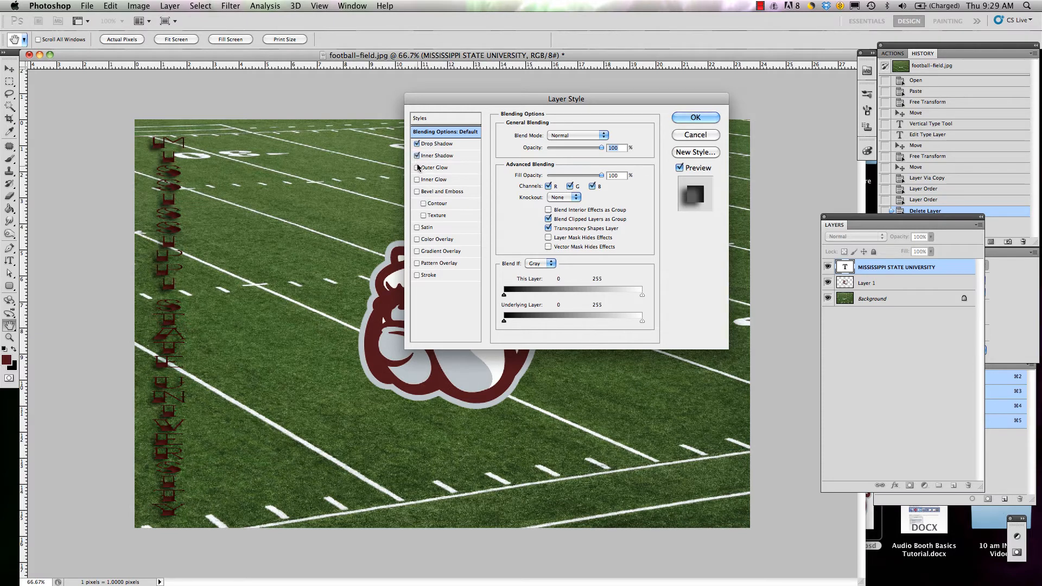
{"action": "left_click", "coordinate": [417, 168]}
{"action": "left_click", "coordinate": [418, 179]}
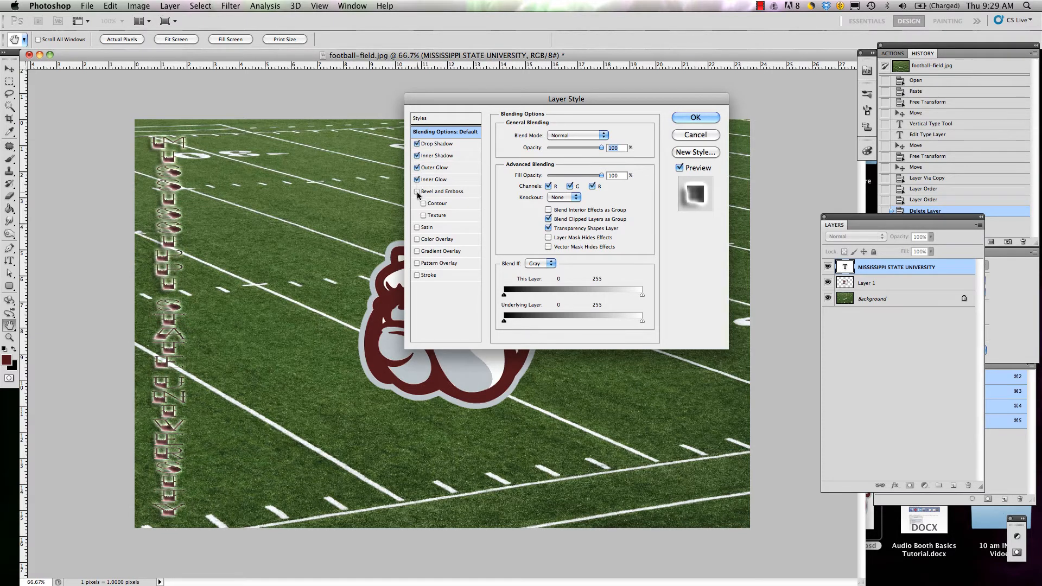
{"action": "left_click", "coordinate": [418, 191]}
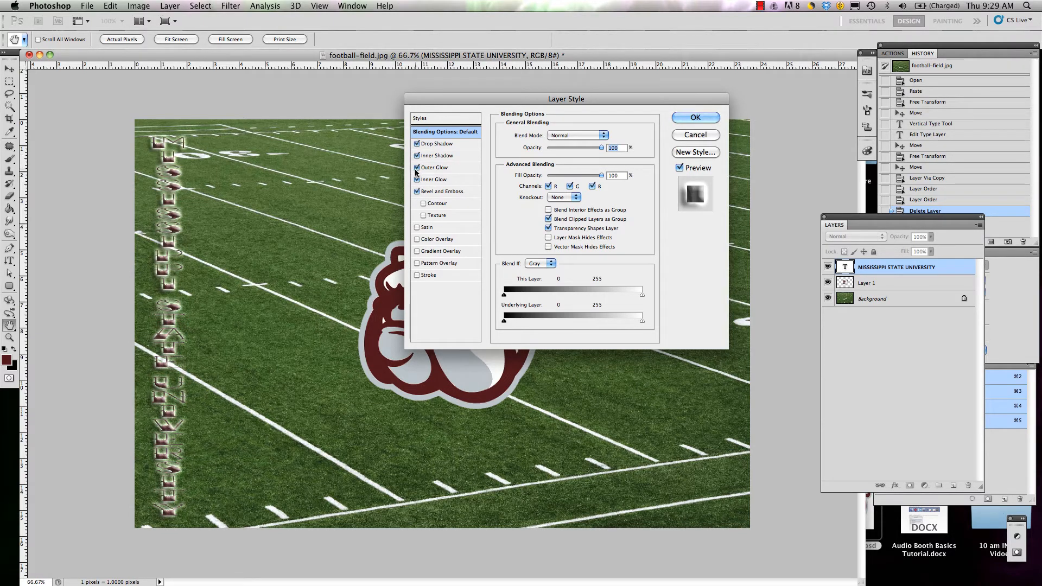
{"action": "left_click", "coordinate": [417, 168]}
{"action": "left_click", "coordinate": [417, 156]}
{"action": "left_click", "coordinate": [418, 144]}
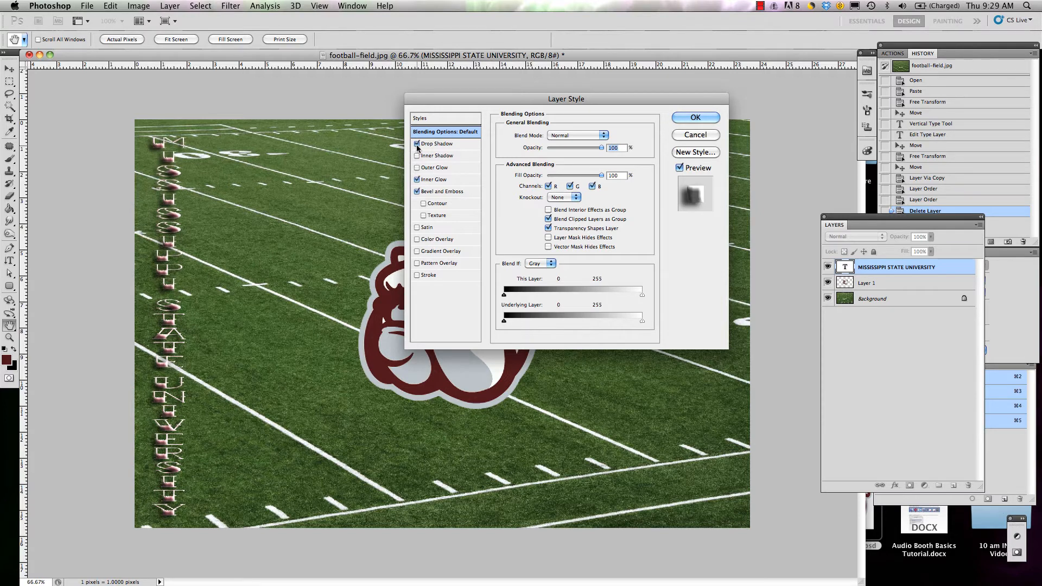
{"action": "left_click", "coordinate": [418, 179]}
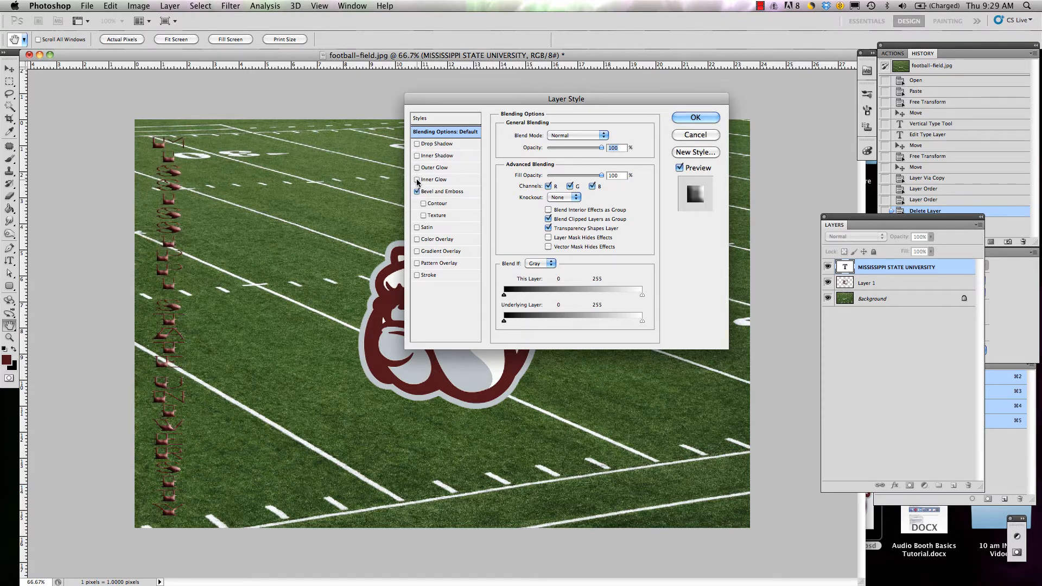
{"action": "left_click", "coordinate": [417, 192]}
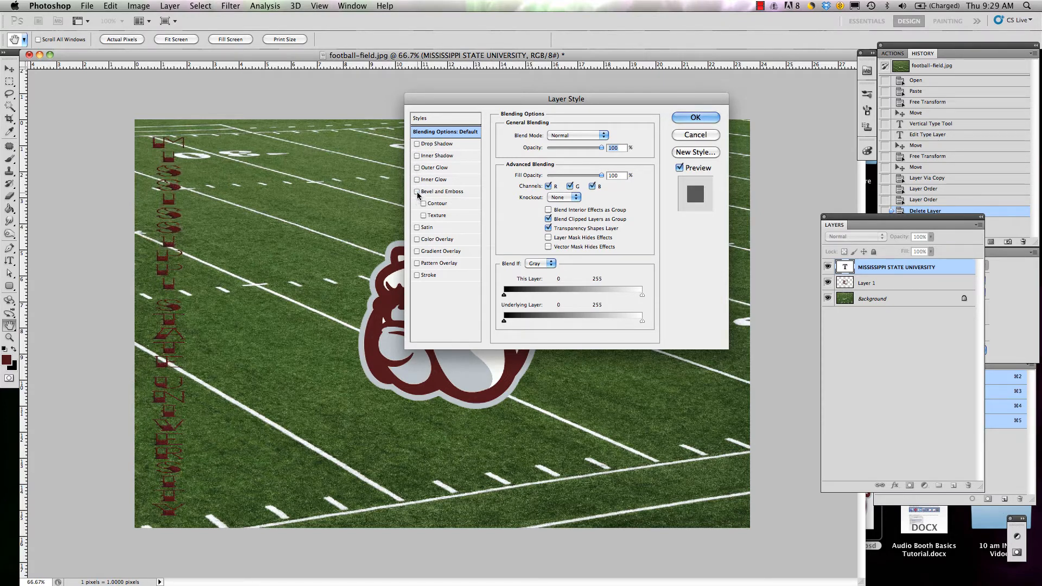
Step: Try Satin, Color Overlay, Gradient Overlay, Pattern Overlay and Stroke on the text, and turn them all off again
{"action": "left_click", "coordinate": [416, 227]}
{"action": "left_click", "coordinate": [416, 239]}
{"action": "left_click", "coordinate": [417, 251]}
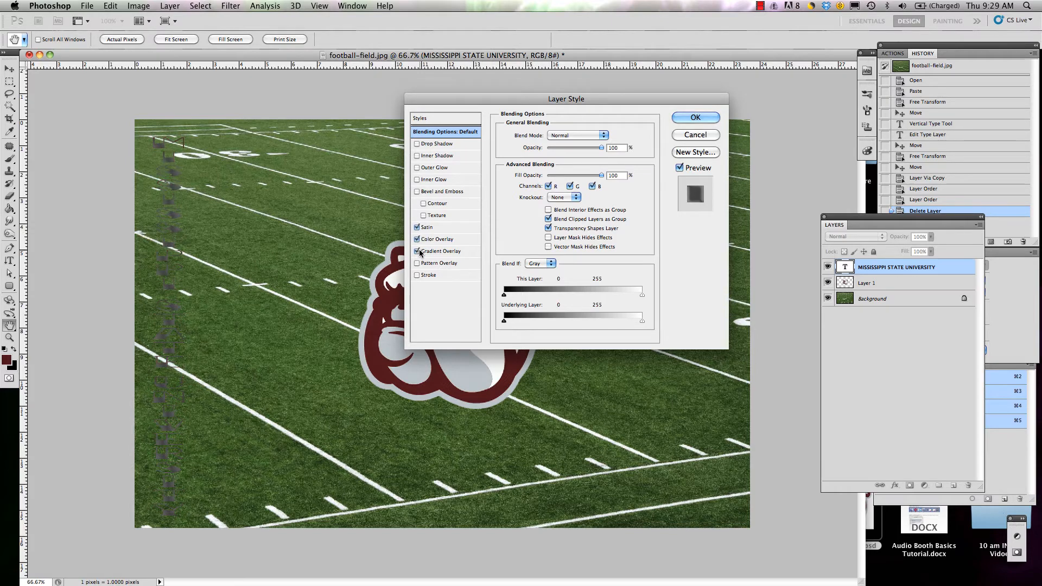
{"action": "left_click", "coordinate": [418, 263]}
{"action": "left_click", "coordinate": [418, 275]}
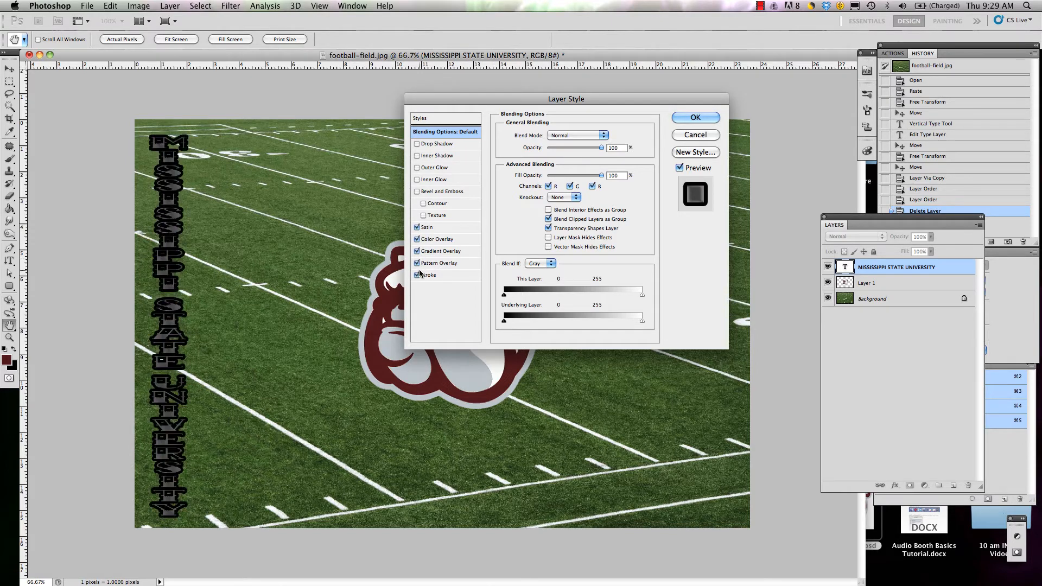
{"action": "left_click", "coordinate": [417, 276]}
{"action": "left_click", "coordinate": [417, 251]}
{"action": "left_click", "coordinate": [417, 263]}
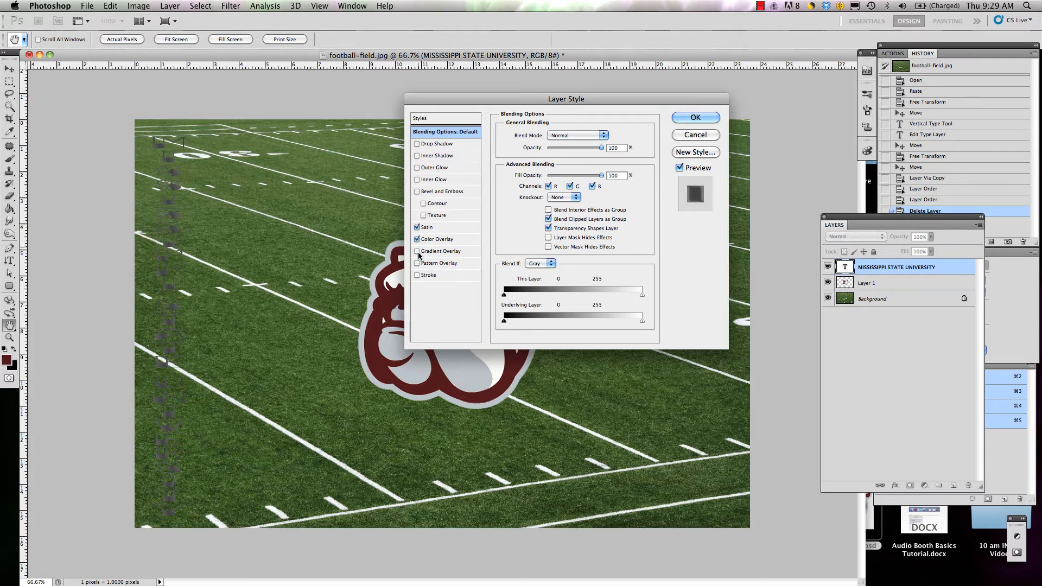
{"action": "left_click", "coordinate": [417, 239]}
{"action": "left_click", "coordinate": [417, 229]}
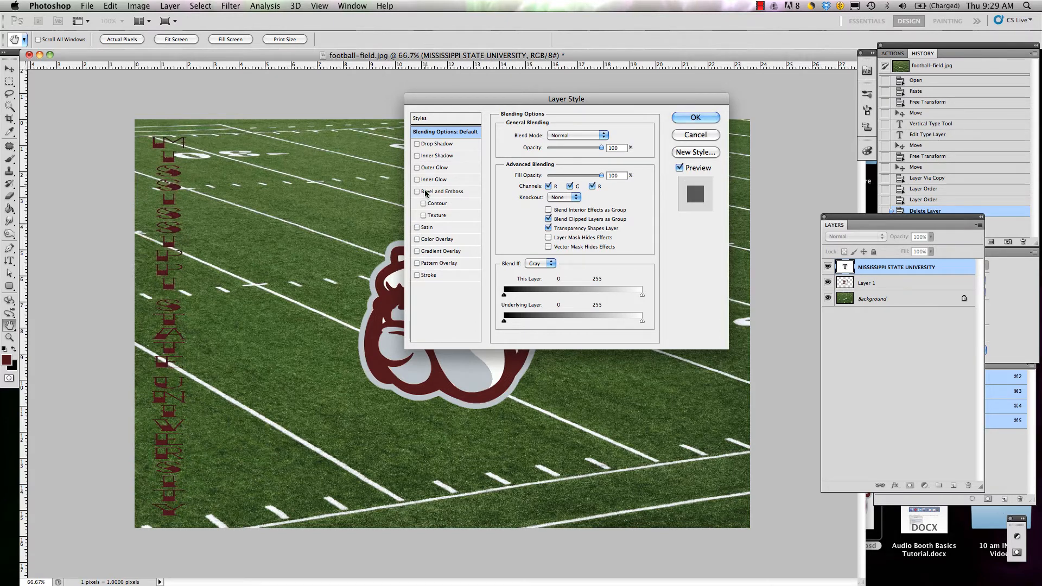
Step: Enable Outer Glow on the text, try a grey sampled from the bulldog and a purple, and set the glow colour to near-white
{"action": "left_click", "coordinate": [417, 169]}
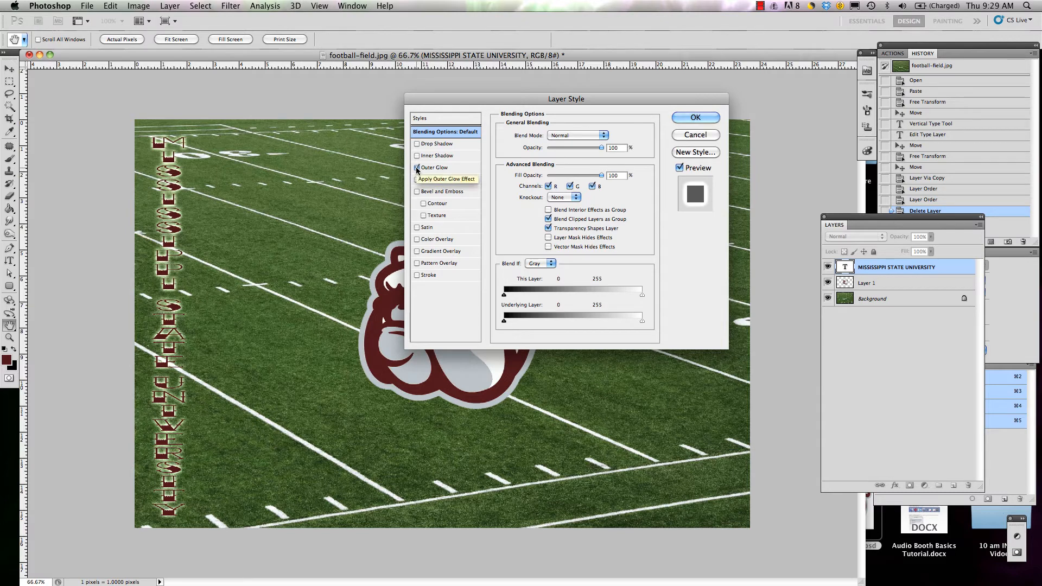
{"action": "left_click", "coordinate": [436, 168]}
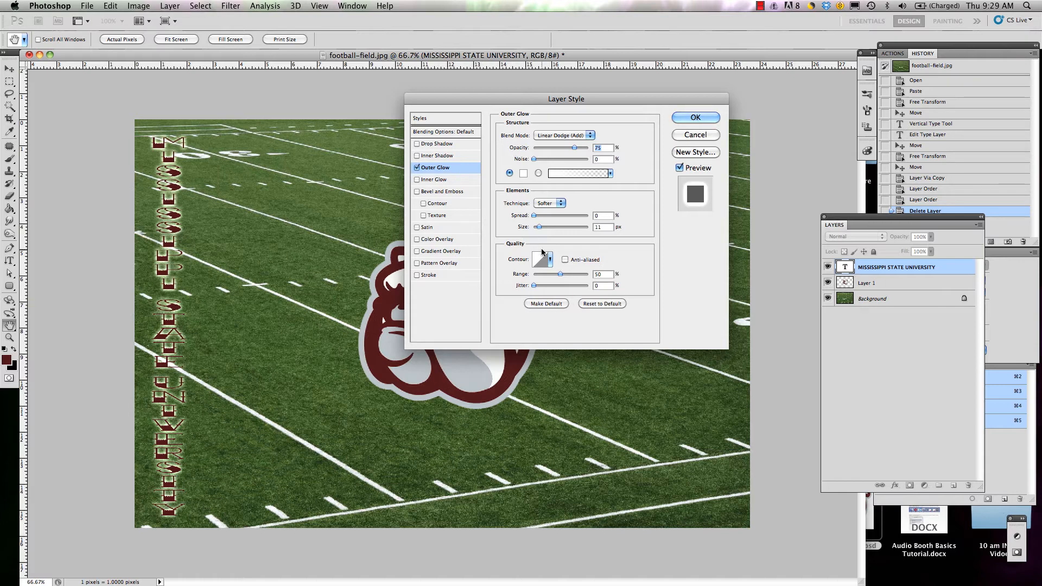
{"action": "left_click", "coordinate": [523, 174]}
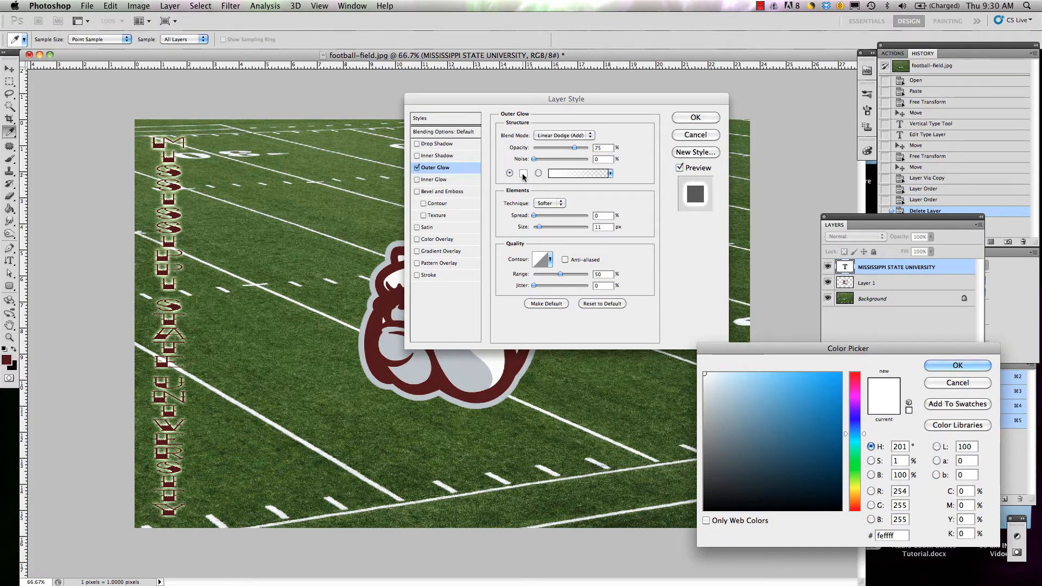
{"action": "left_click", "coordinate": [429, 348]}
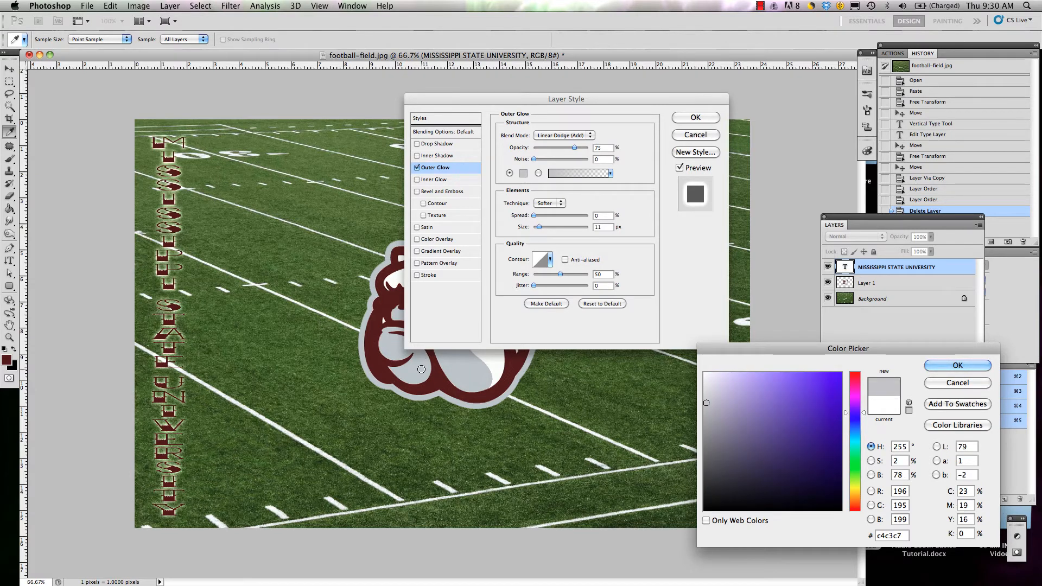
{"action": "left_click", "coordinate": [811, 396]}
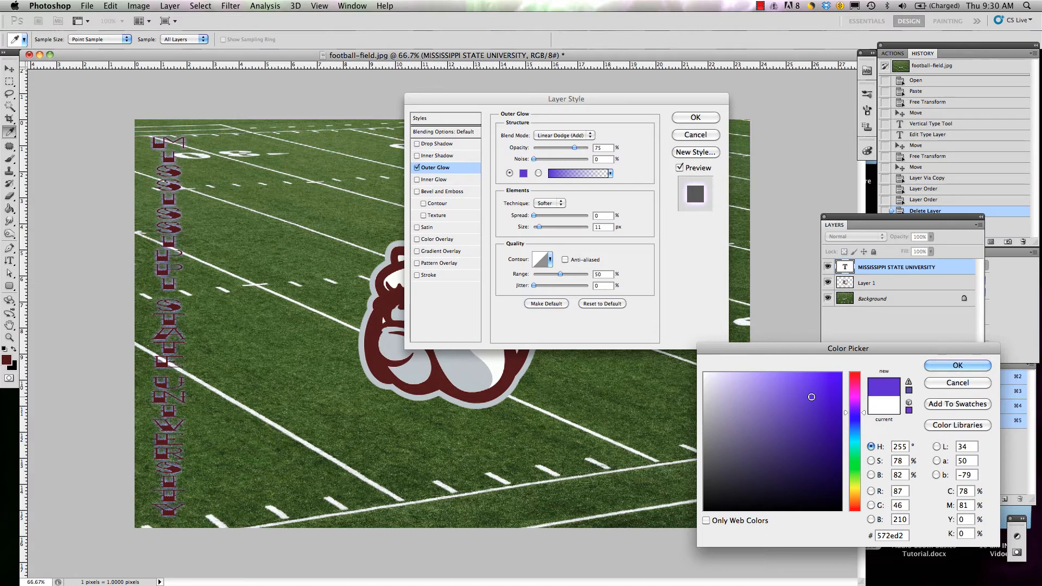
{"action": "left_click", "coordinate": [704, 374]}
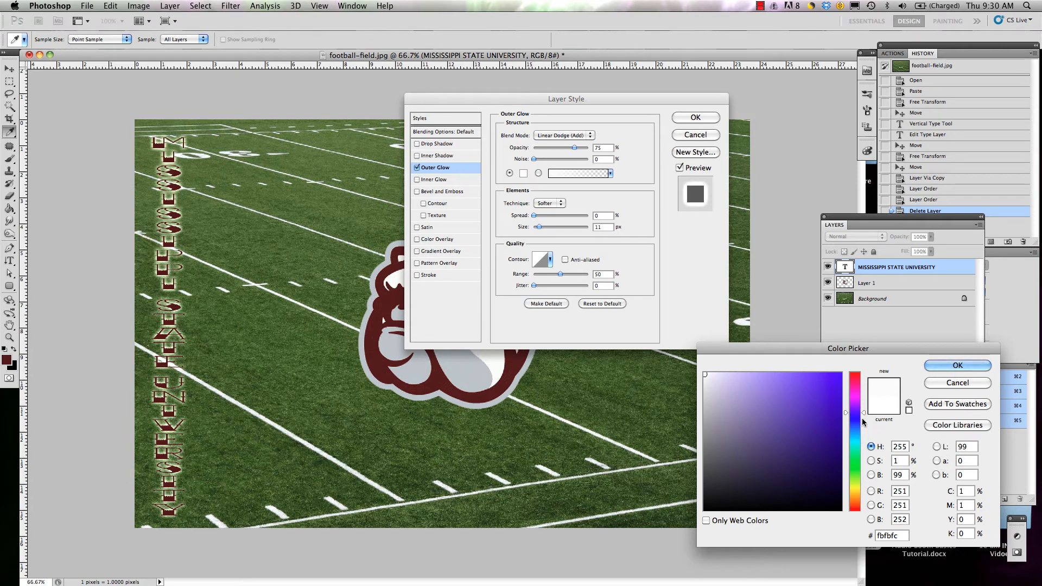
{"action": "mouse_move", "coordinate": [864, 416]}
{"action": "left_mouse_down"}
{"action": "mouse_move", "coordinate": [865, 392]}
{"action": "mouse_move", "coordinate": [866, 501]}
{"action": "mouse_move", "coordinate": [856, 413]}
{"action": "left_mouse_up"}
{"action": "left_click", "coordinate": [957, 371]}
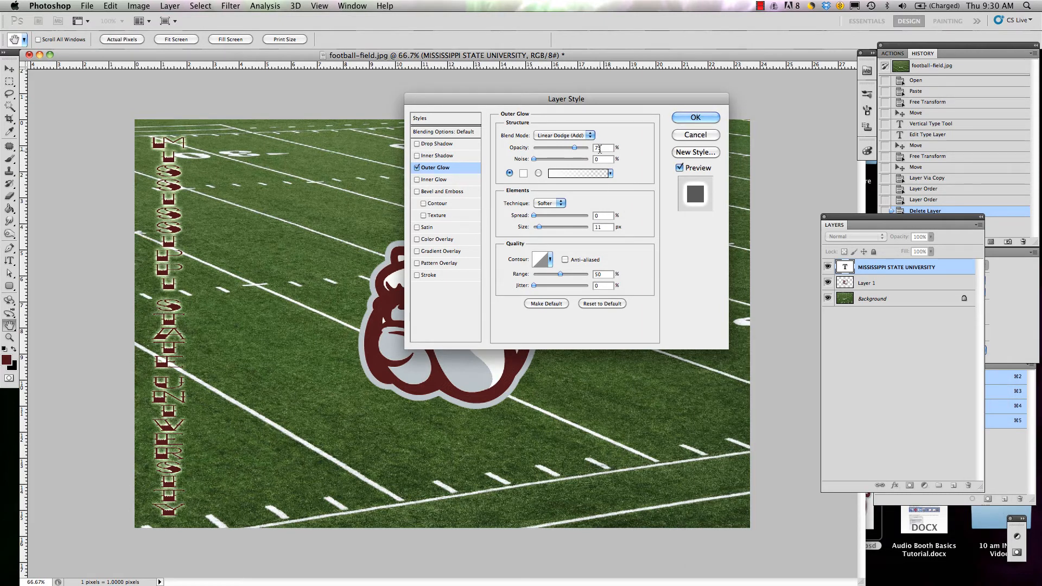
Step: Try the Outer Glow at 100% opacity, set it to 70% and apply the layer style
{"action": "left_click_drag", "start_coordinate": [601, 148], "coordinate": [562, 151]}
{"action": "type", "text": "100"}
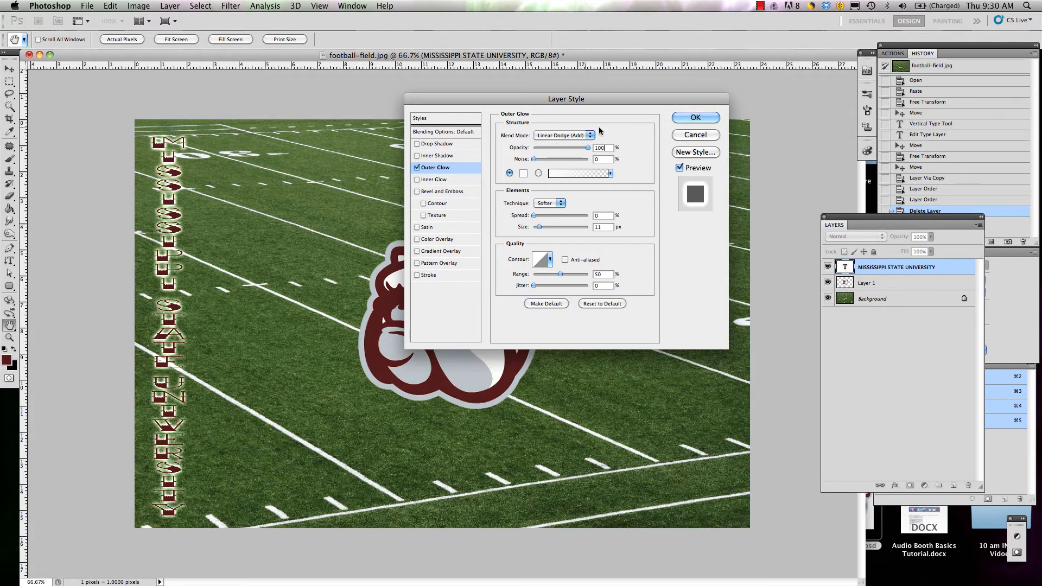
{"action": "left_click_drag", "start_coordinate": [607, 148], "coordinate": [568, 150]}
{"action": "left_click", "coordinate": [571, 148]}
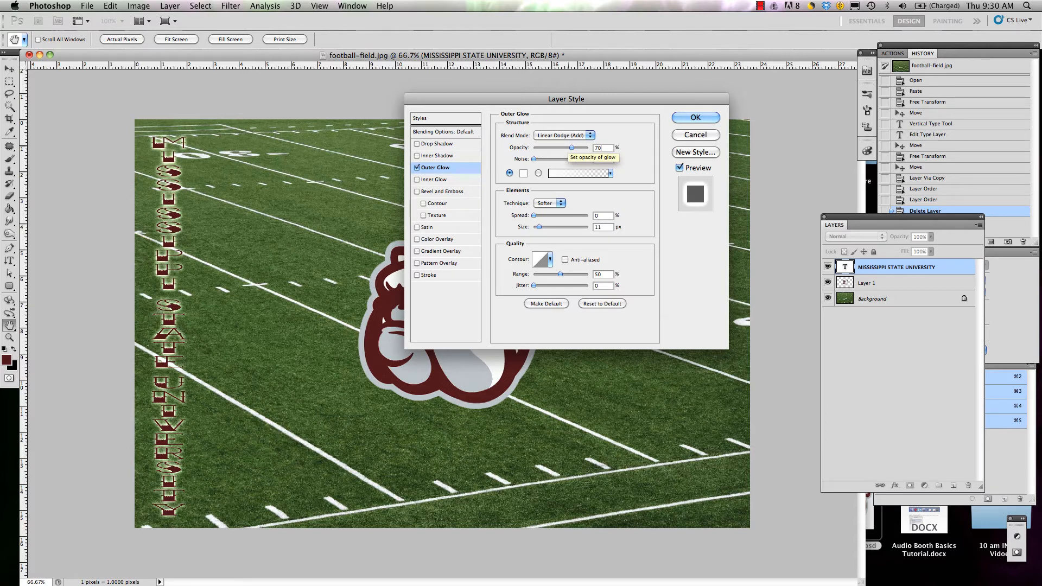
{"action": "key", "text": "Return"}
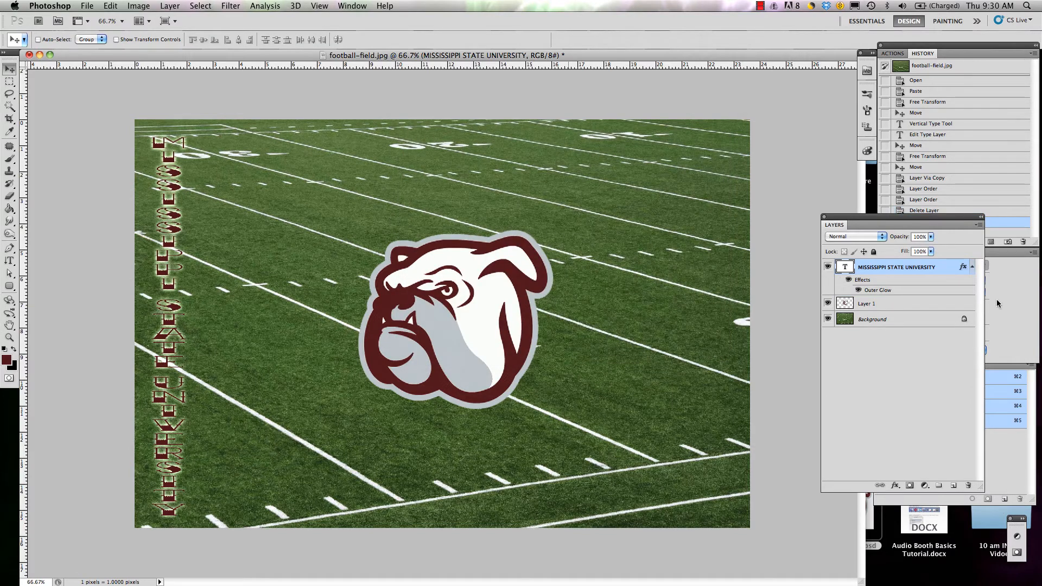
Step: Reopen the text's Outer Glow settings, set the spread to 5% after trying 50%, and reduce the size to a few pixels after trying 207 px
{"action": "double_click", "coordinate": [938, 268]}
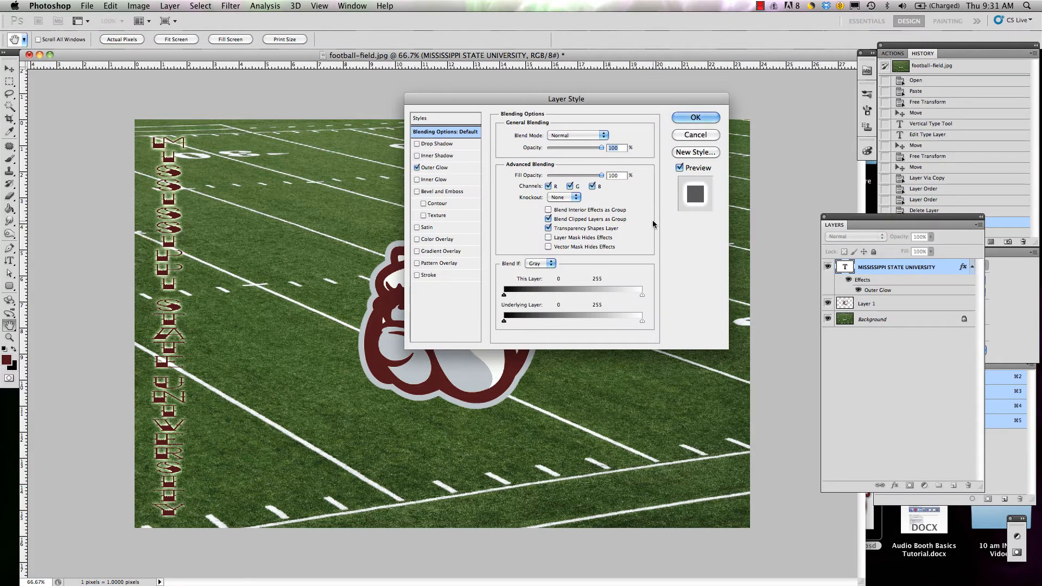
{"action": "left_click", "coordinate": [449, 167]}
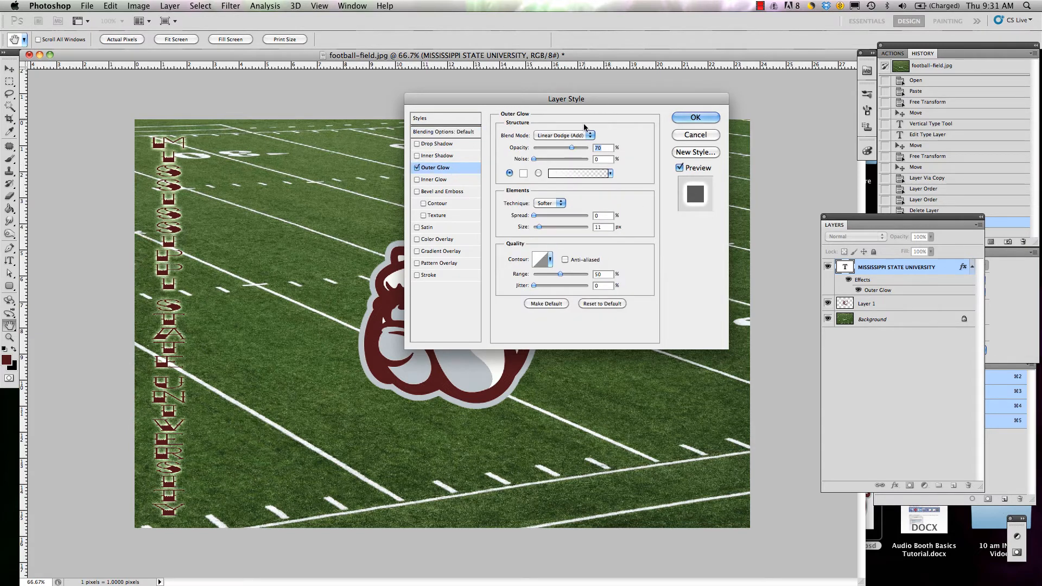
{"action": "left_click_drag", "start_coordinate": [591, 99], "coordinate": [700, 78]}
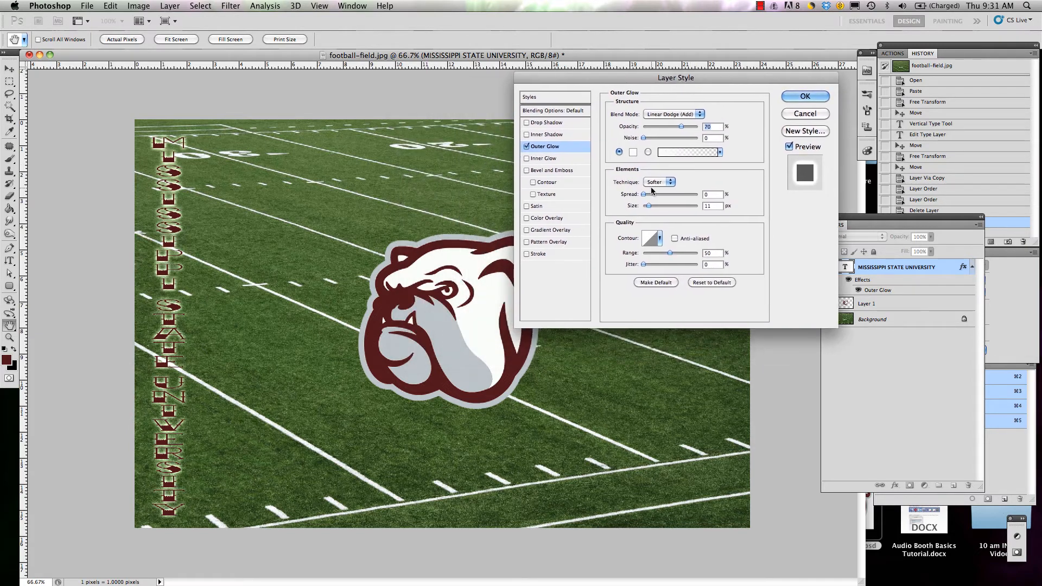
{"action": "left_click_drag", "start_coordinate": [644, 194], "coordinate": [672, 197]}
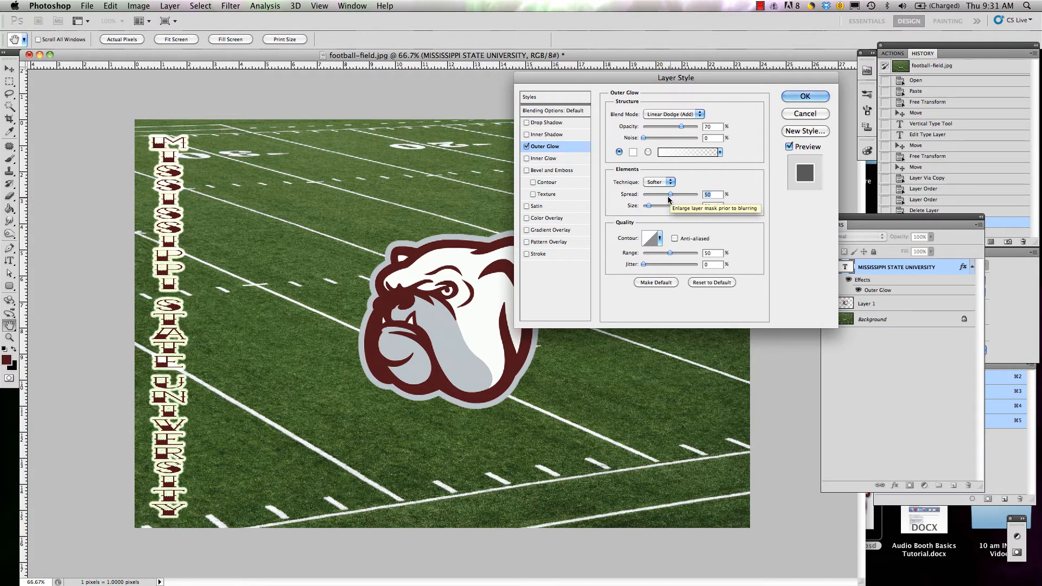
{"action": "left_click_drag", "start_coordinate": [670, 196], "coordinate": [648, 196]}
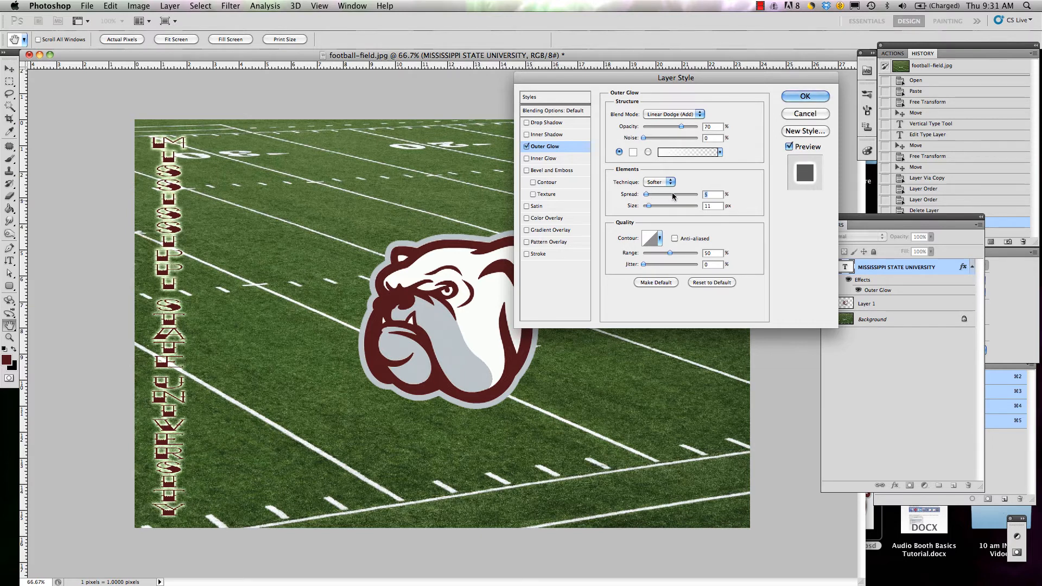
{"action": "type", "text": "8"}
{"action": "left_click_drag", "start_coordinate": [650, 207], "coordinate": [680, 205]}
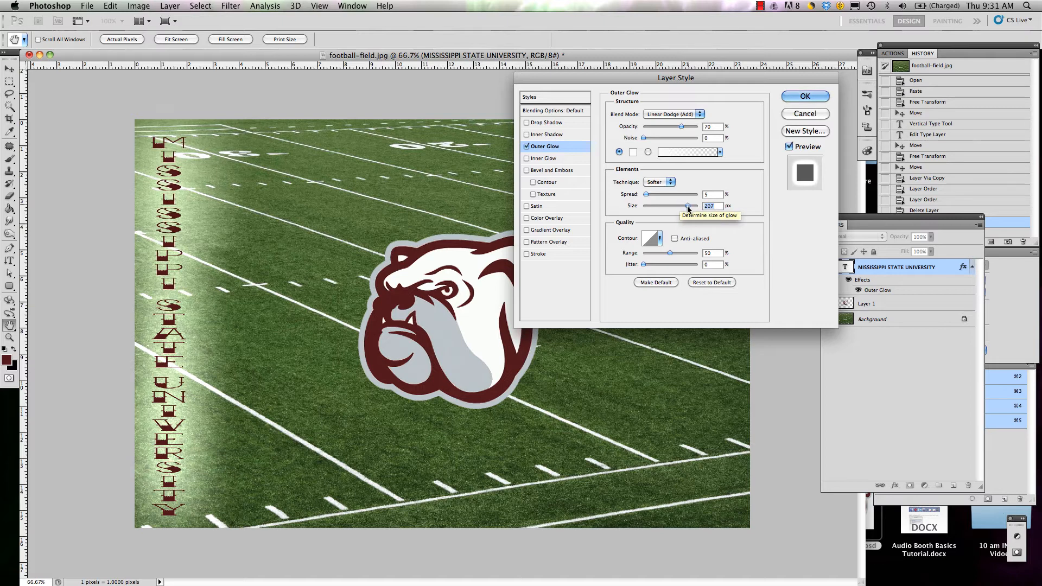
{"action": "left_click_drag", "start_coordinate": [681, 206], "coordinate": [647, 216]}
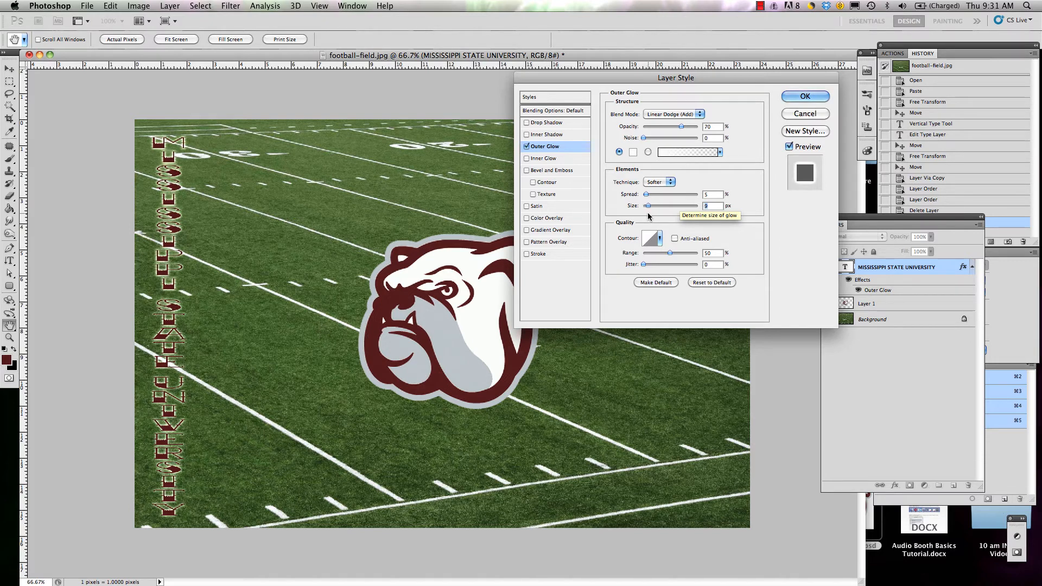
Step: Set the university text's Outer Glow size to 155 px and apply the layer style
{"action": "left_click_drag", "start_coordinate": [649, 216], "coordinate": [677, 211]}
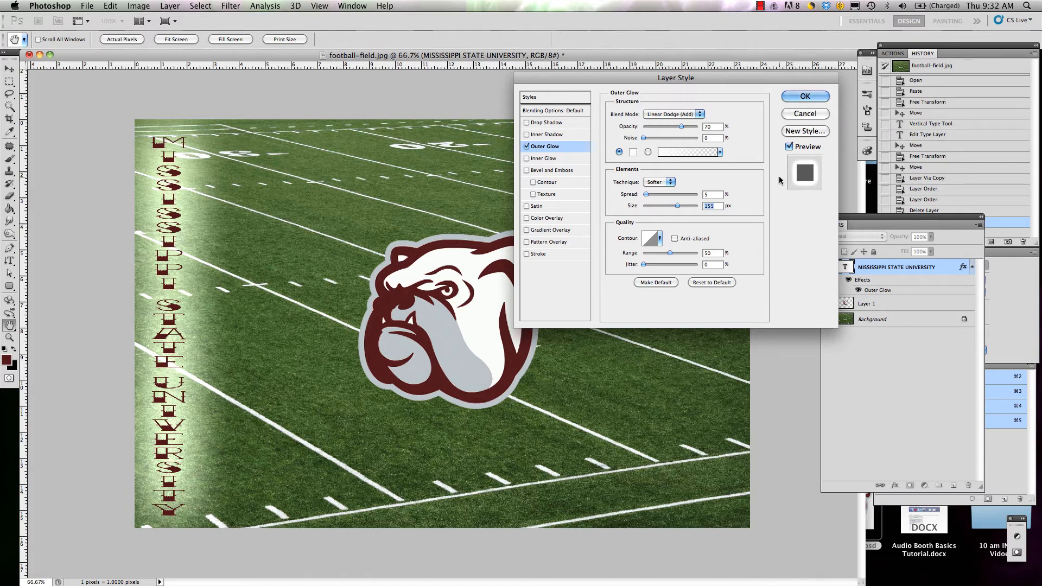
{"action": "left_click", "coordinate": [800, 98]}
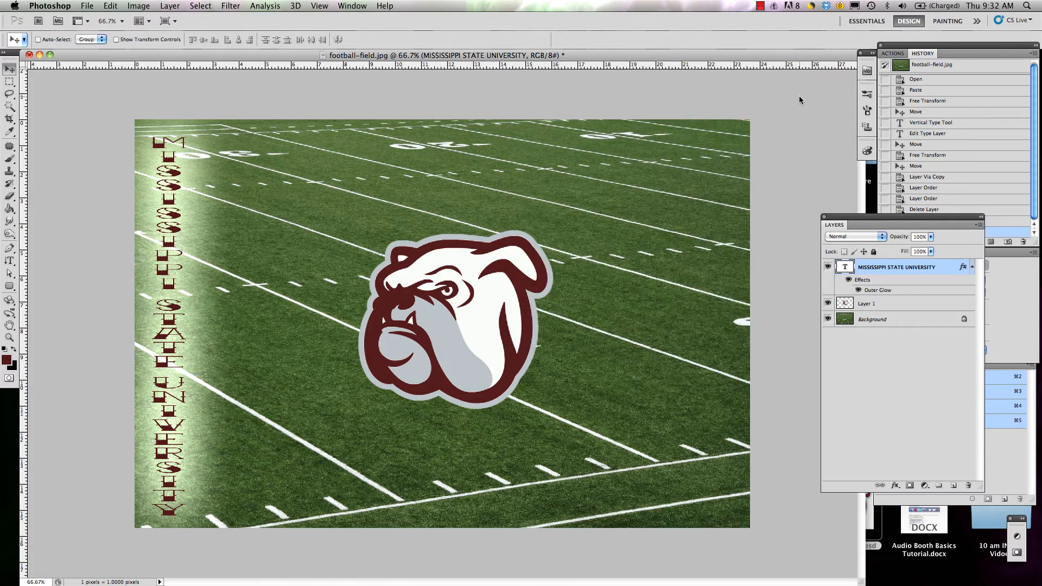
Step: Switch from the Vertical Type tool to the Horizontal Type tool
{"action": "left_click", "coordinate": [11, 264]}
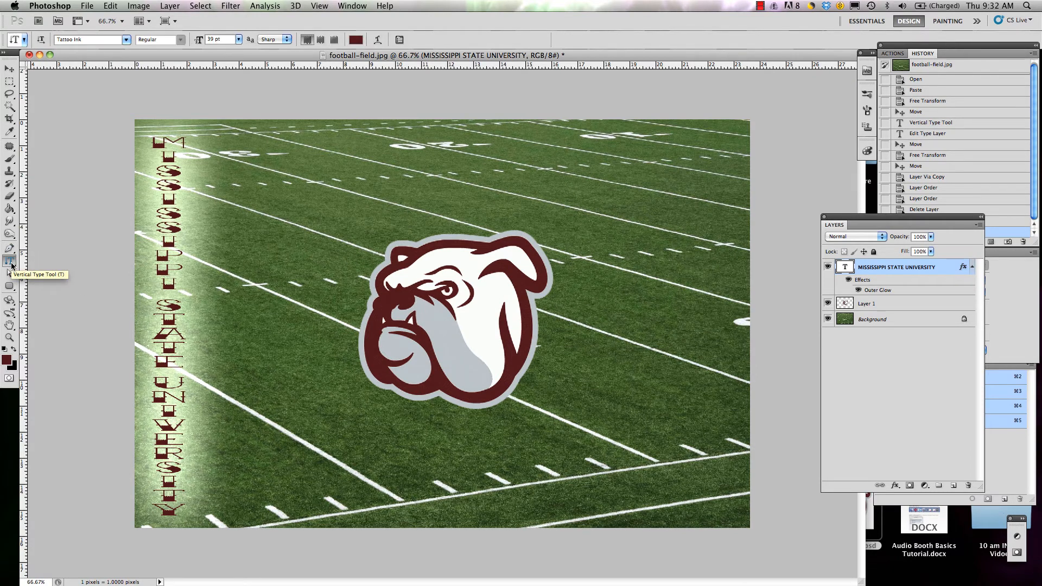
{"action": "left_click", "coordinate": [11, 265]}
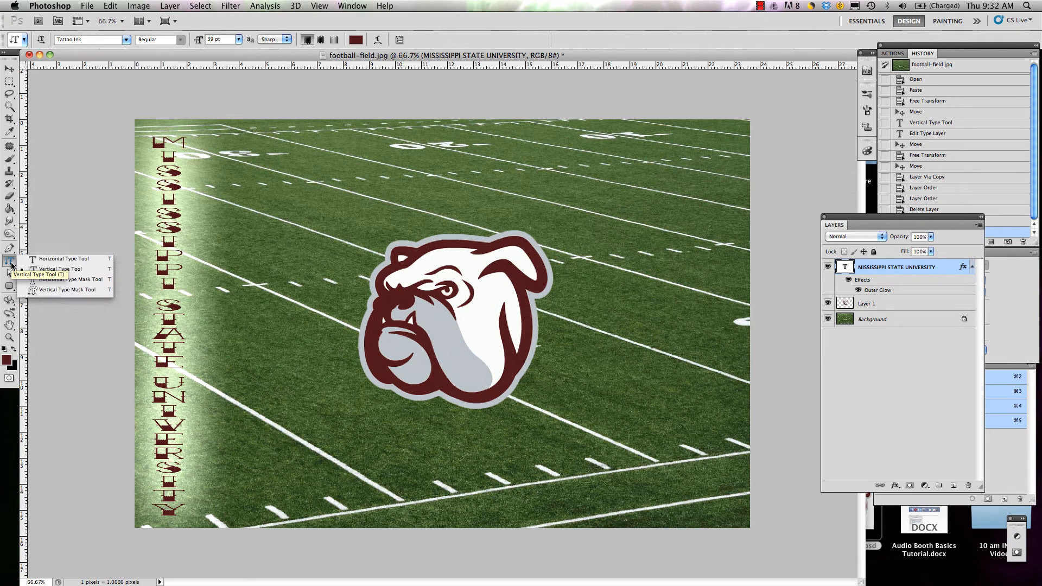
{"action": "left_click", "coordinate": [89, 262]}
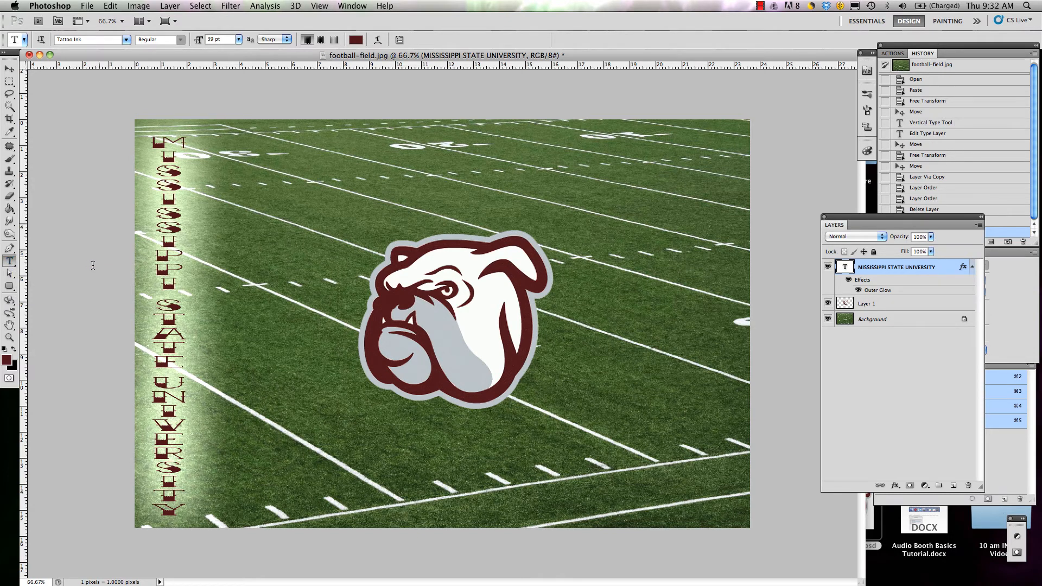
Step: Try the Aubrey font on the vertical Mississippi State University text and undo the font change
{"action": "left_click", "coordinate": [128, 39]}
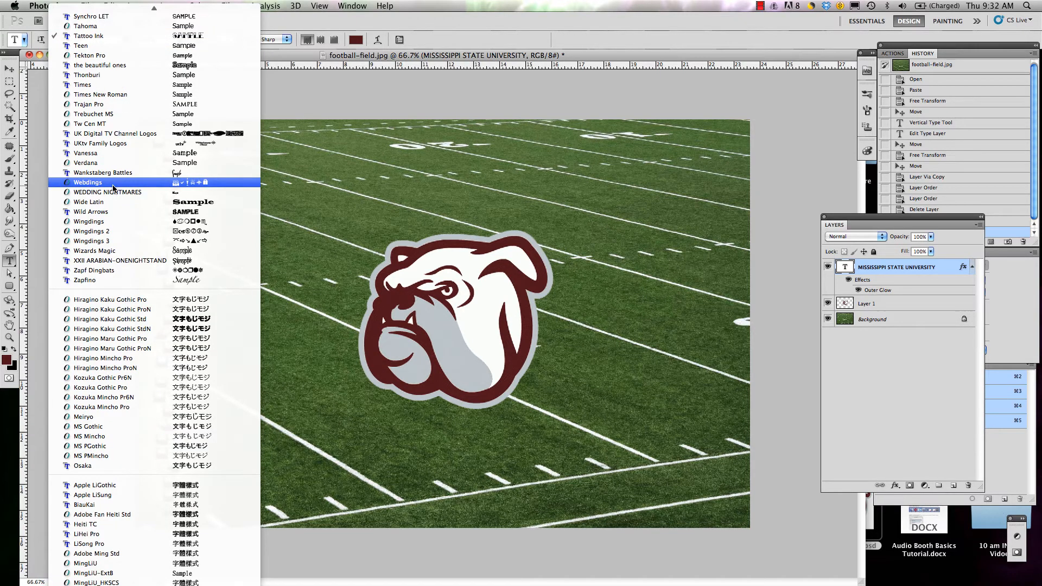
{"action": "scroll", "coordinate": [120, 20], "scroll_direction": "up", "scroll_amount": 5}
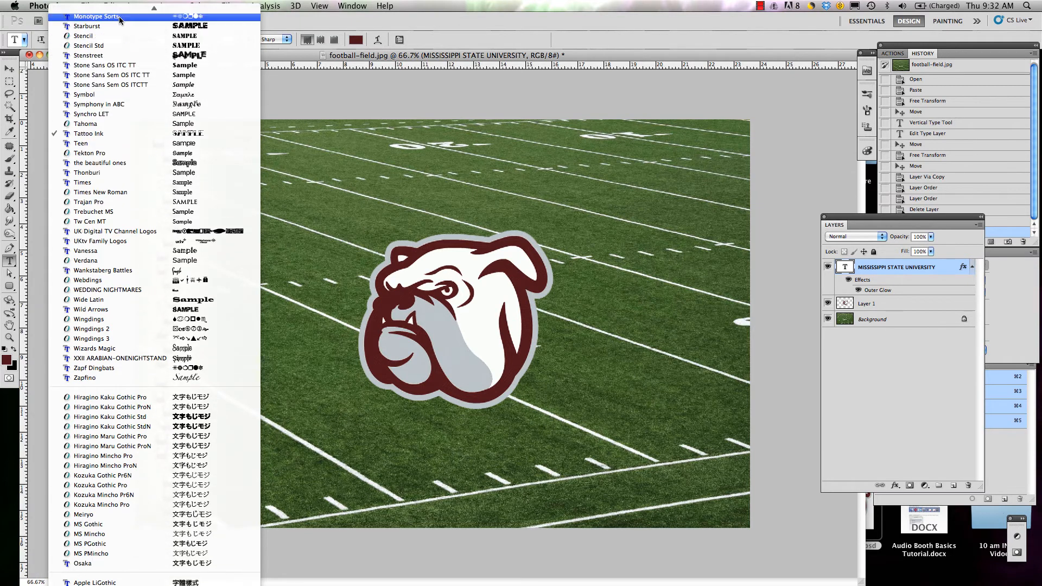
{"action": "scroll", "coordinate": [119, 20], "scroll_direction": "up", "scroll_amount": 6}
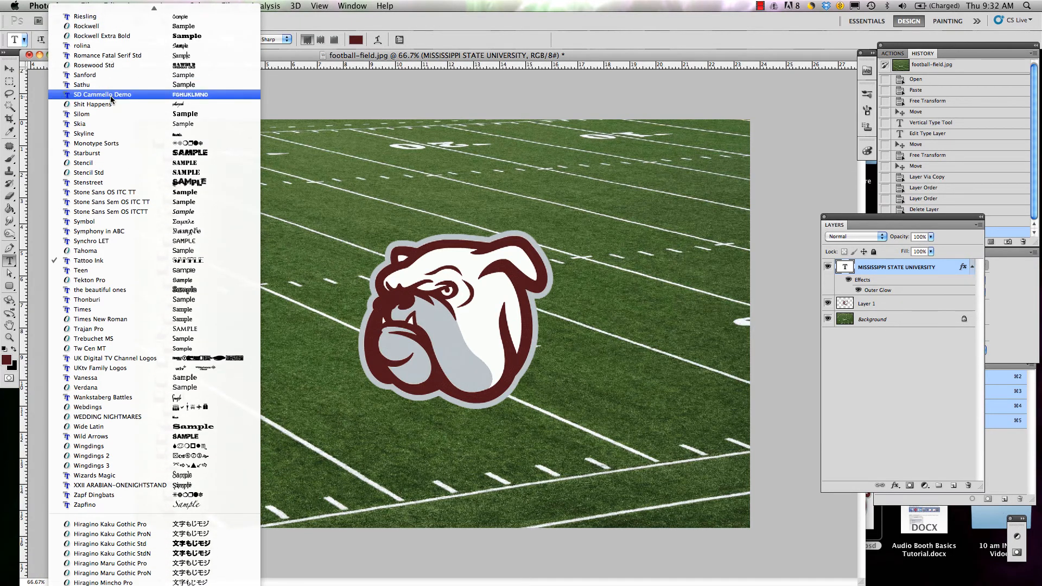
{"action": "mouse_move", "coordinate": [130, 11]}
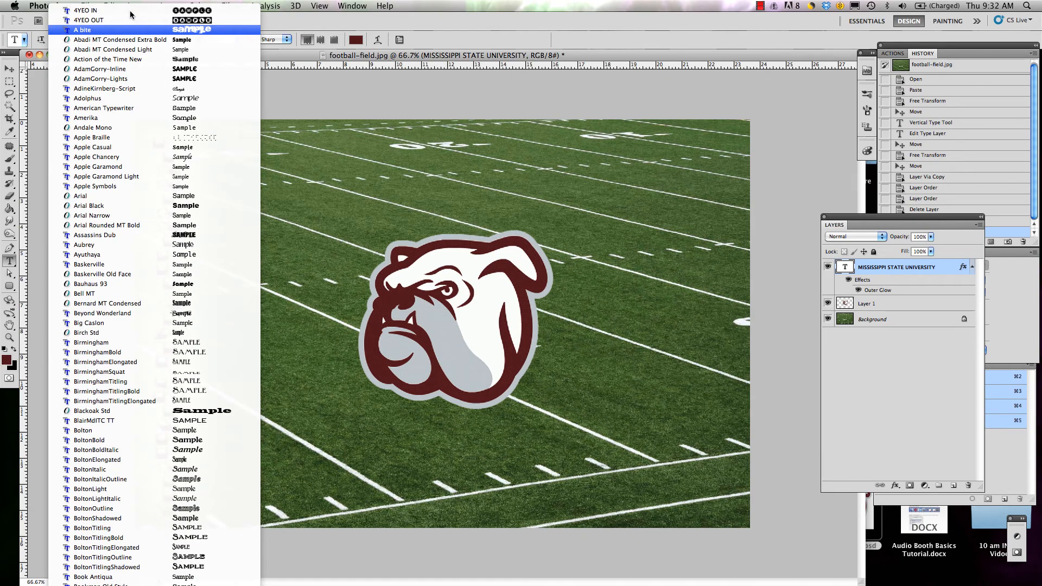
{"action": "key", "text": "l"}
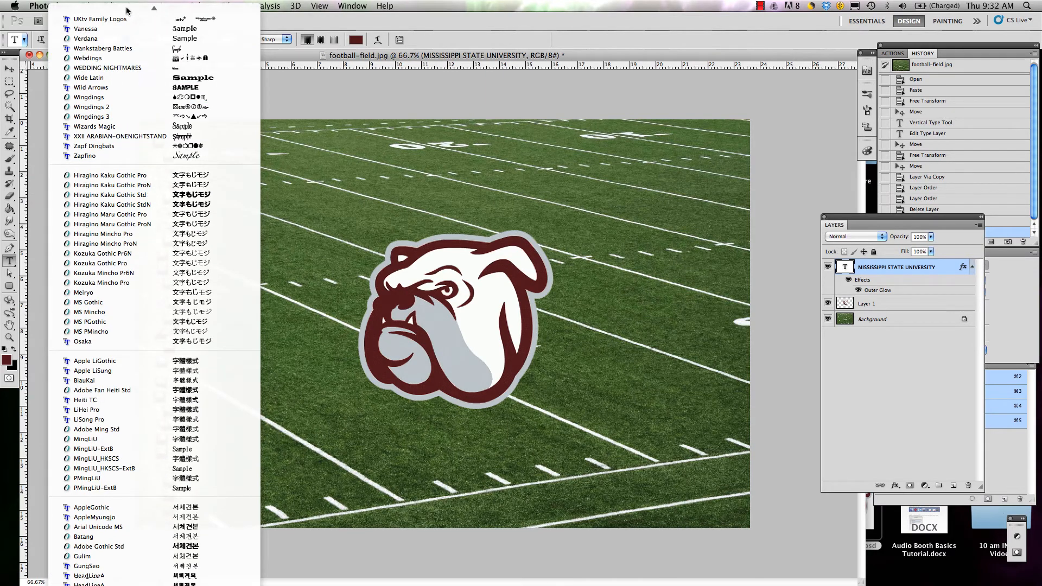
{"action": "key", "text": "c"}
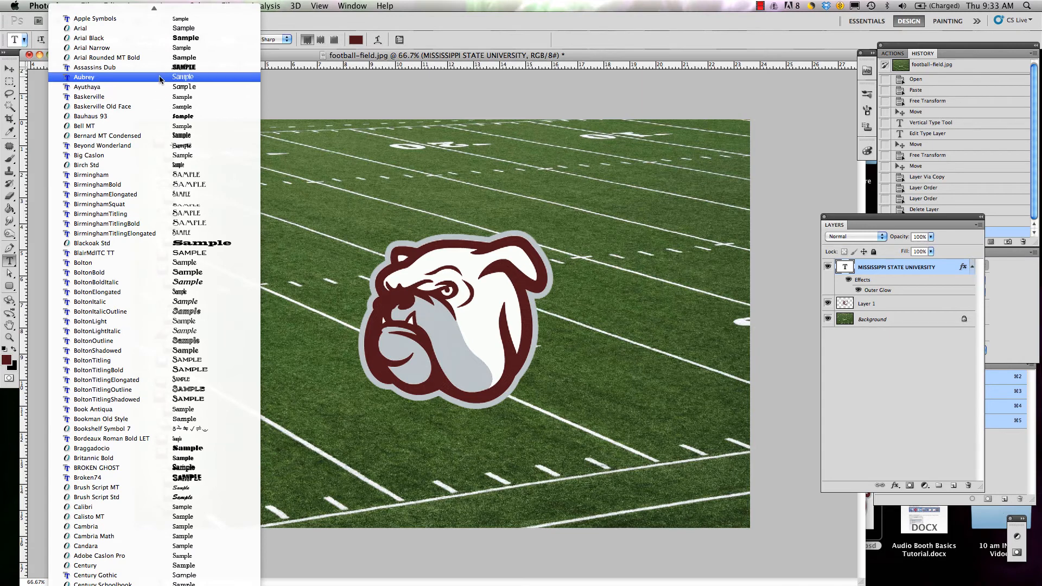
{"action": "left_click", "coordinate": [160, 78]}
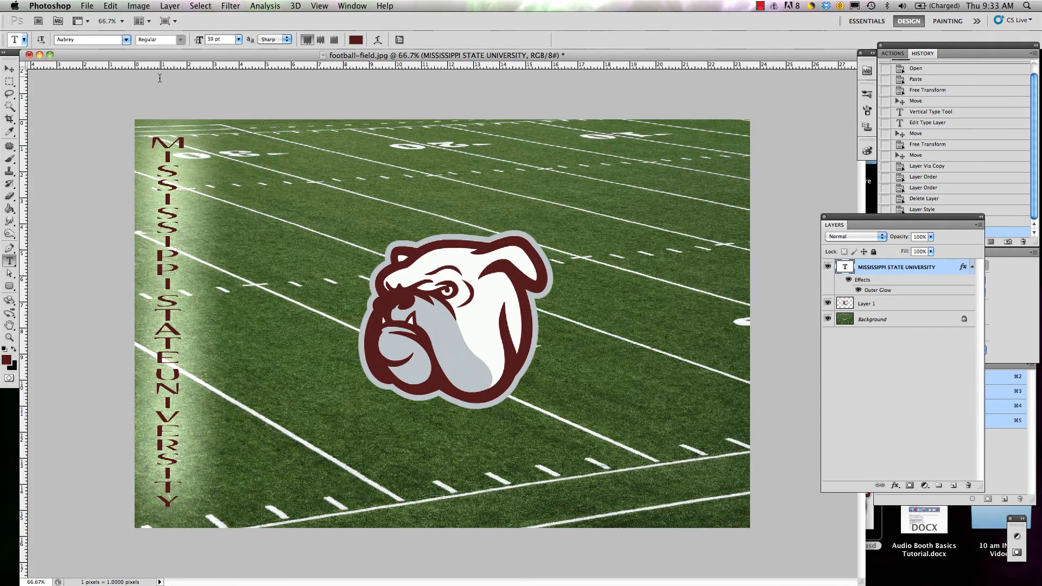
{"action": "key", "text": "super+z"}
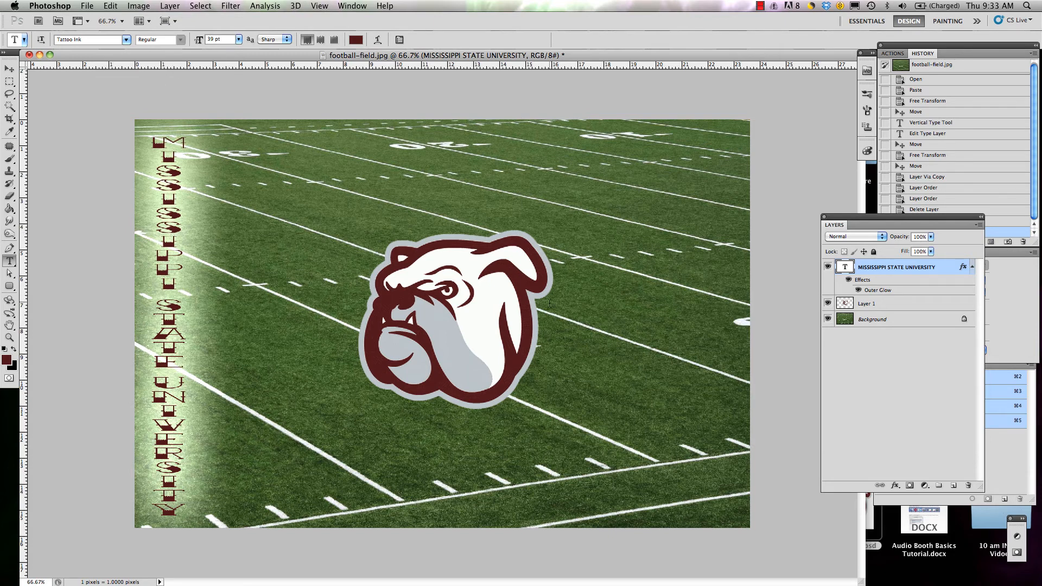
Step: Select the Background layer and set the font for new text to Aubrey
{"action": "left_click", "coordinate": [926, 326]}
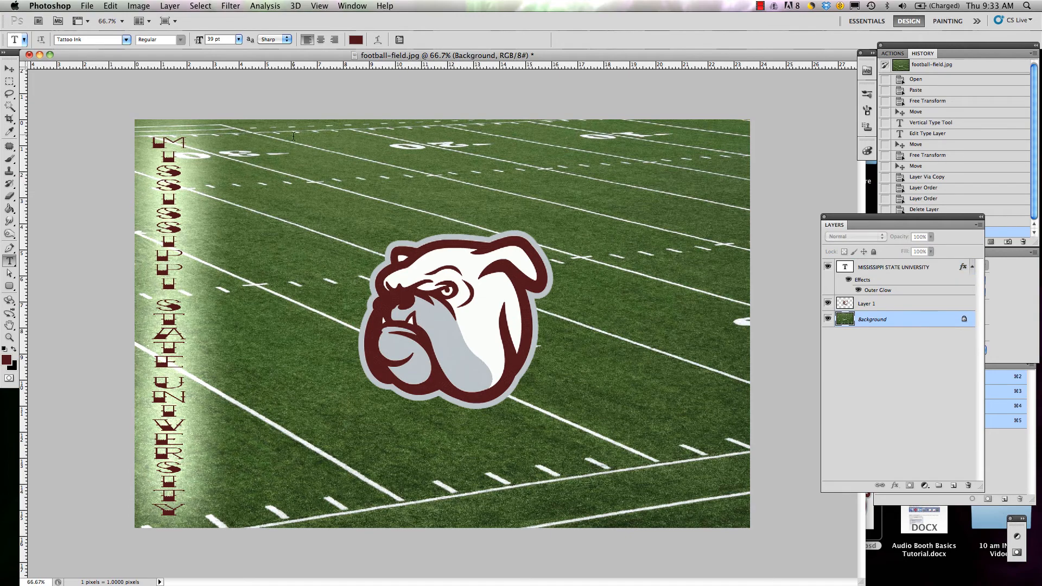
{"action": "left_click", "coordinate": [127, 41]}
{"action": "key", "text": "a"}
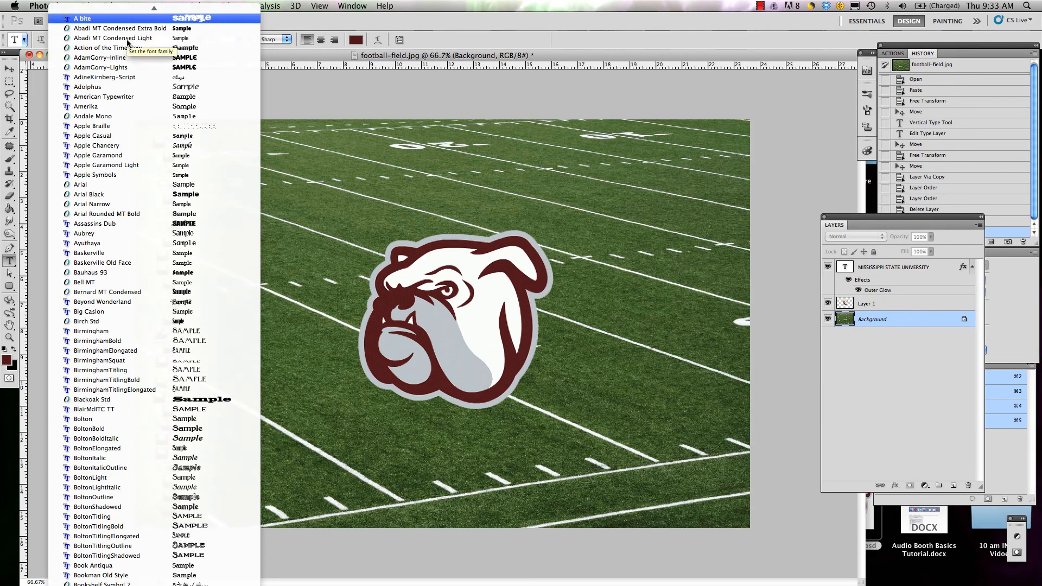
{"action": "key", "text": "Down"}
{"action": "key", "text": "Down"}
{"action": "key", "text": "Down"}
{"action": "key", "text": "Down"}
{"action": "key", "text": "Down"}
{"action": "key", "text": "Down"}
{"action": "key", "text": "Down"}
{"action": "key", "text": "Down"}
{"action": "key", "text": "Down"}
{"action": "key", "text": "Down"}
{"action": "key", "text": "Down"}
{"action": "key", "text": "Down"}
{"action": "key", "text": "Down"}
{"action": "key", "text": "Down"}
{"action": "key", "text": "Down"}
{"action": "key", "text": "Down"}
{"action": "key", "text": "Down"}
{"action": "key", "text": "Down"}
{"action": "key", "text": "Down"}
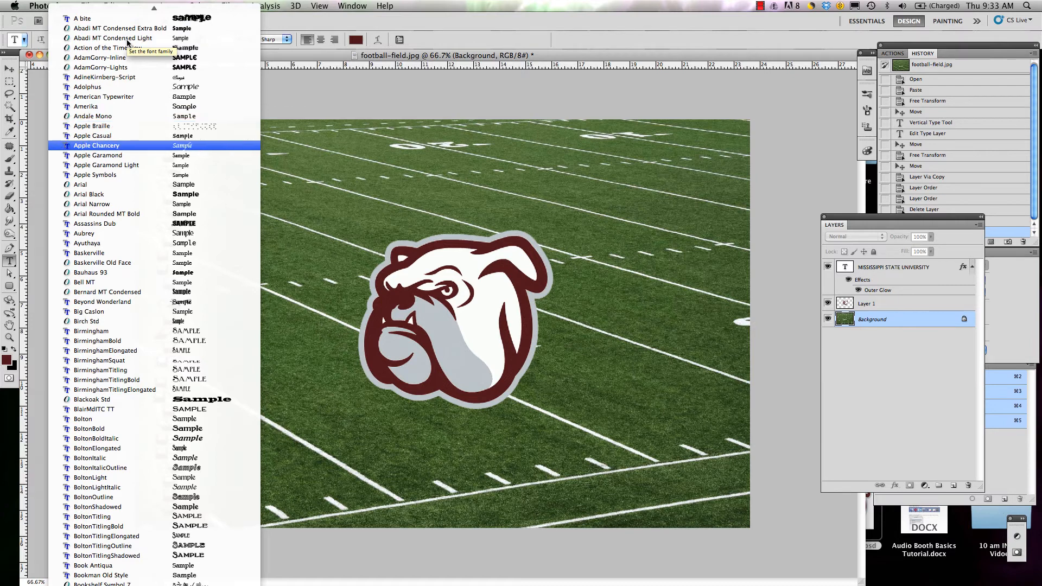
{"action": "key", "text": "Down"}
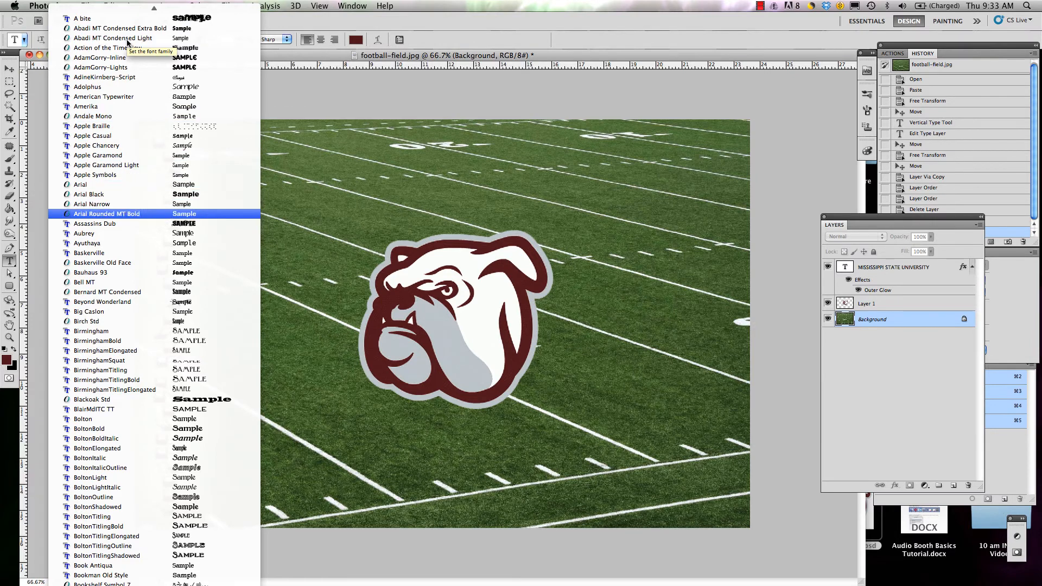
{"action": "key", "text": "Down"}
{"action": "key", "text": "Down"}
{"action": "key", "text": "Down"}
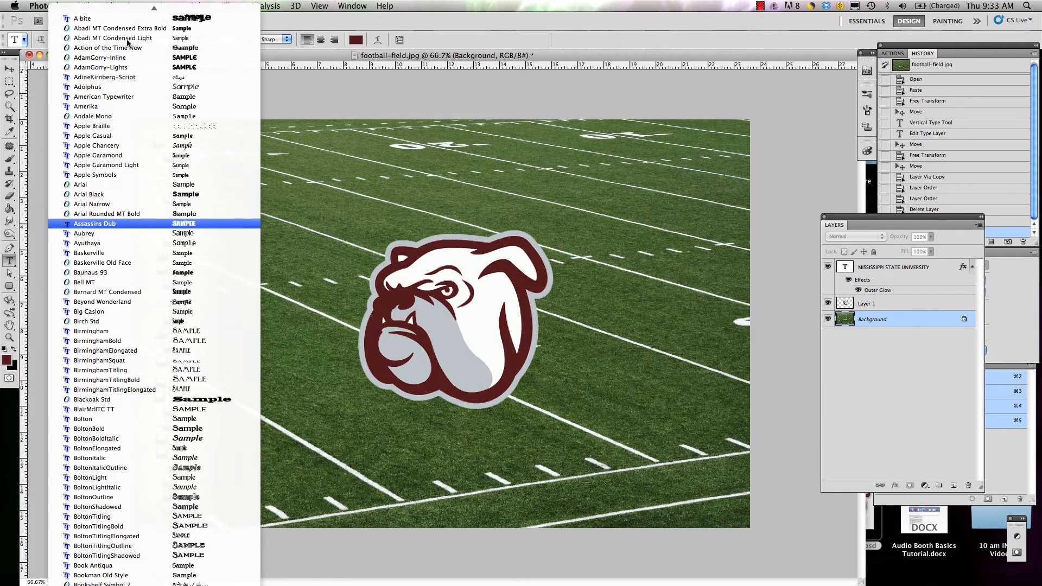
{"action": "key", "text": "Up"}
{"action": "key", "text": "Escape"}
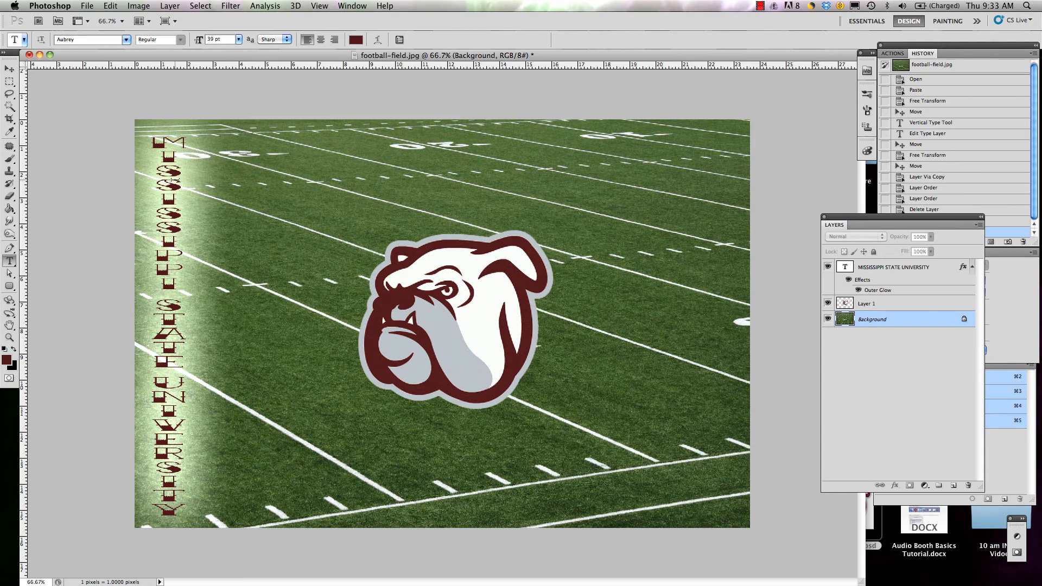
Step: Add the horizontal text BULLDOGS near the top of the field and move it to above the bulldog logo
{"action": "left_click", "coordinate": [258, 151]}
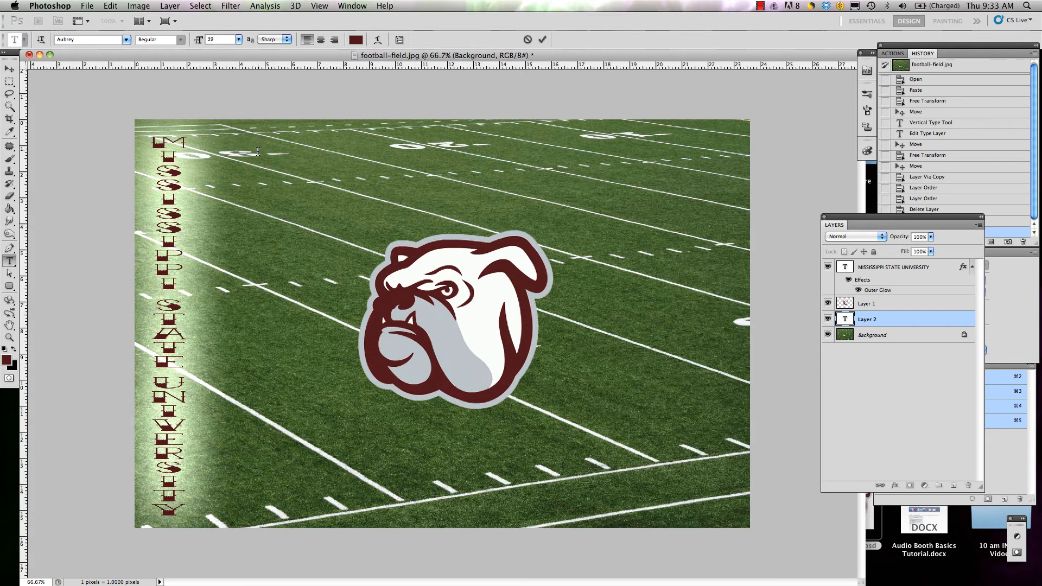
{"action": "type", "text": "BULLDOGS"}
{"action": "left_click", "coordinate": [10, 69]}
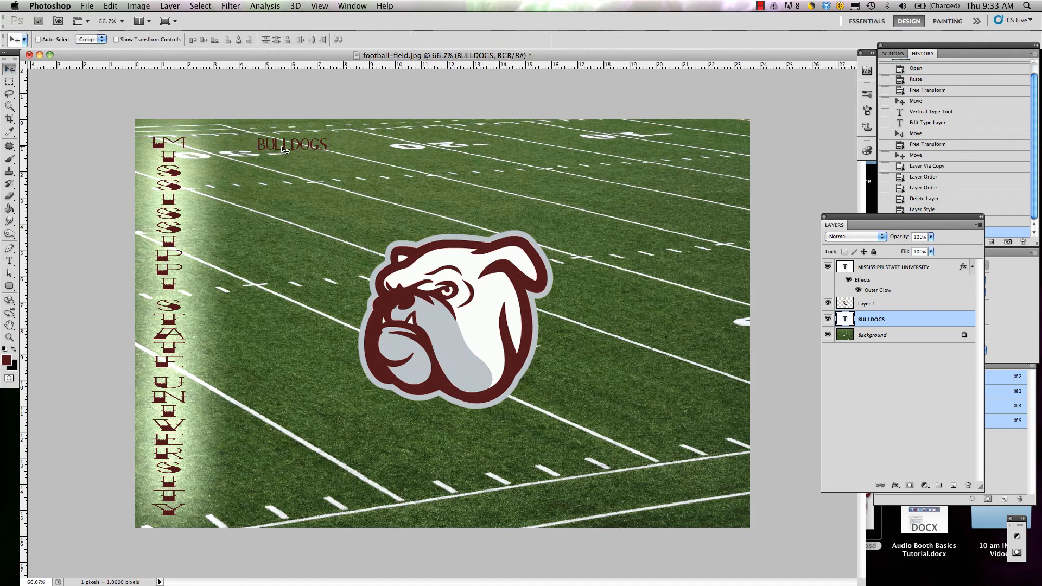
{"action": "left_click_drag", "start_coordinate": [283, 150], "coordinate": [366, 167]}
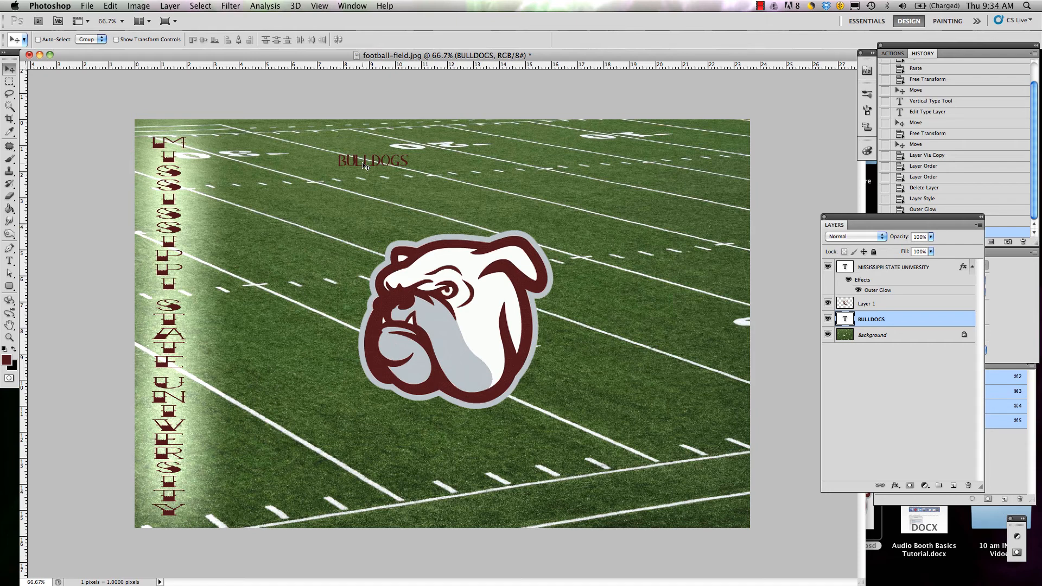
Step: Scale the BULLDOGS text with Free Transform to about 293% width and 222% height
{"action": "key", "text": "super+t"}
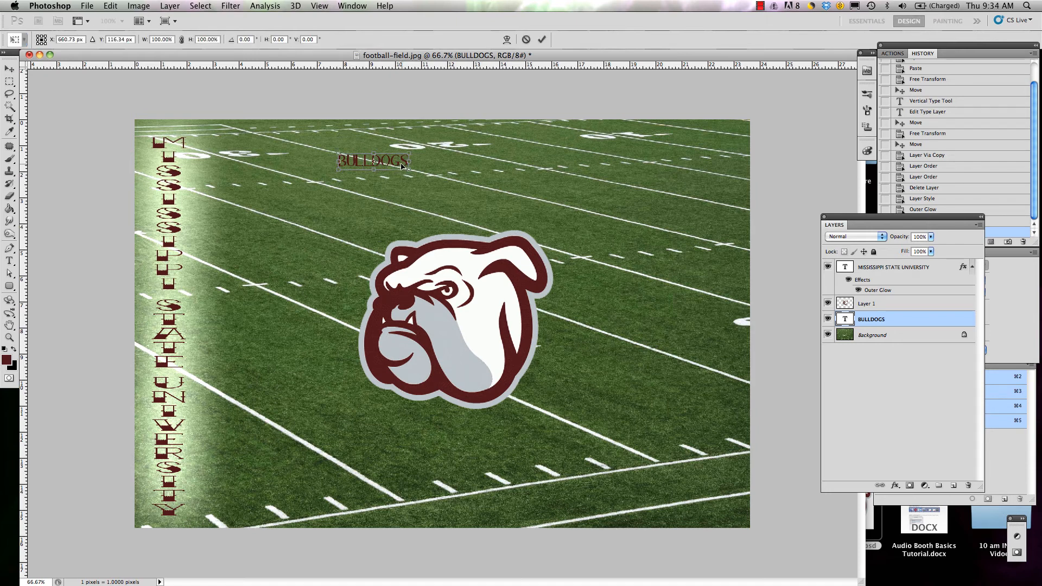
{"action": "left_click_drag", "start_coordinate": [410, 165], "coordinate": [545, 190]}
{"action": "left_click_drag", "start_coordinate": [537, 229], "coordinate": [537, 229]}
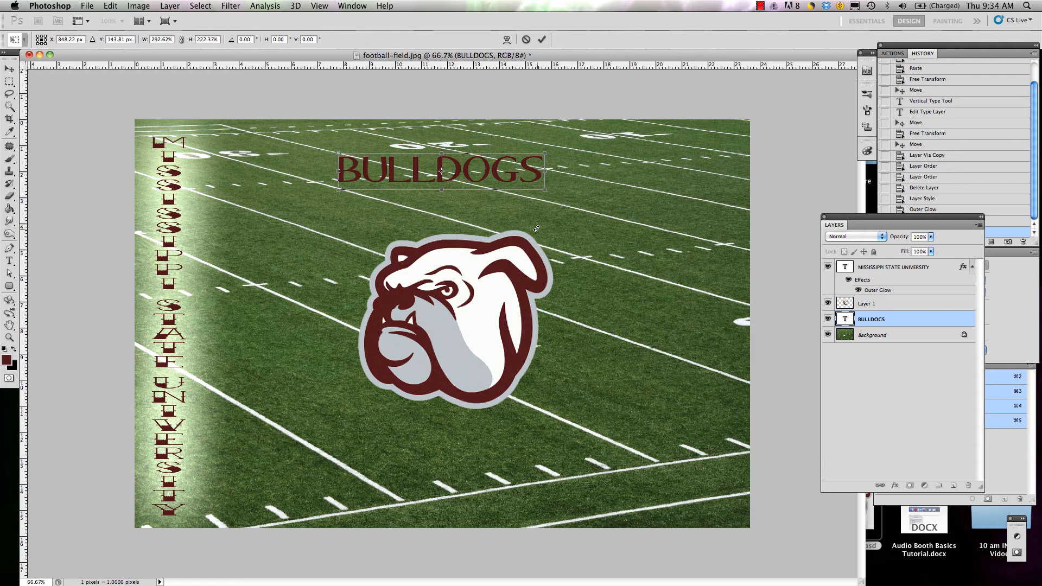
{"action": "key", "text": "Return"}
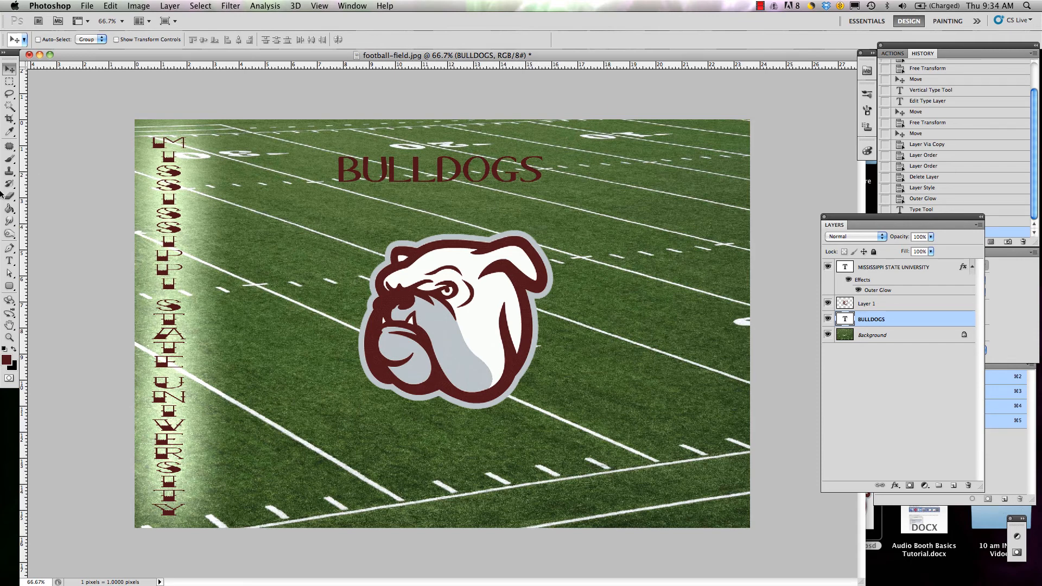
Step: Open Warp Text for the BULLDOGS layer, choose the Arc style and move the dialog clear of the text
{"action": "left_click", "coordinate": [9, 261]}
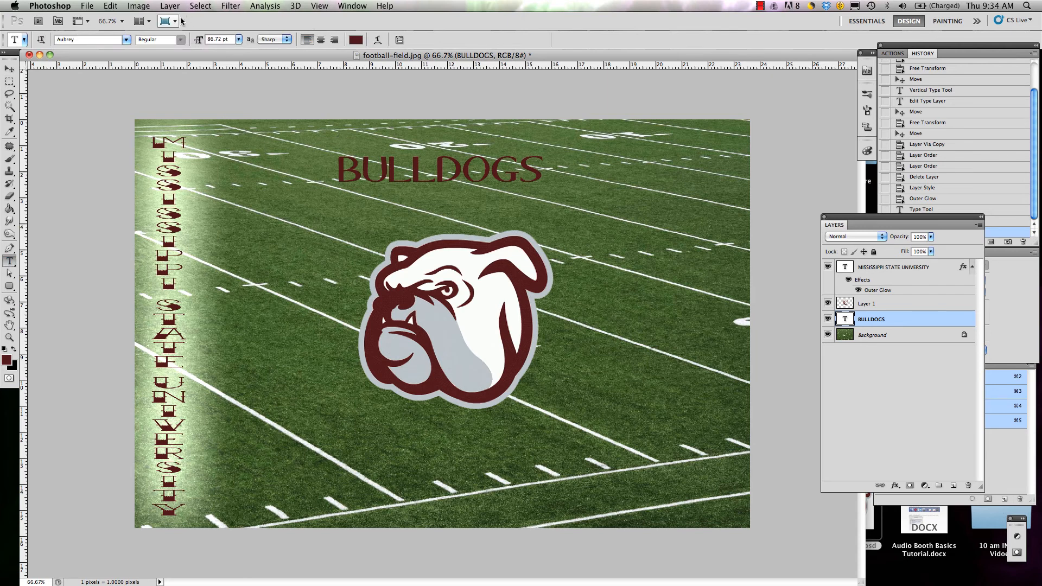
{"action": "left_click", "coordinate": [379, 41]}
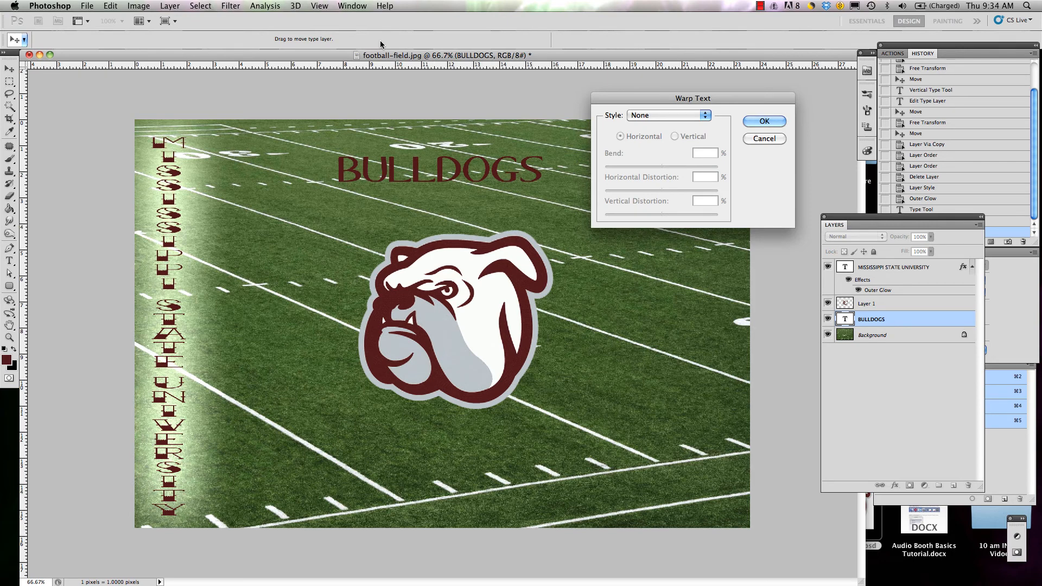
{"action": "left_click", "coordinate": [707, 119]}
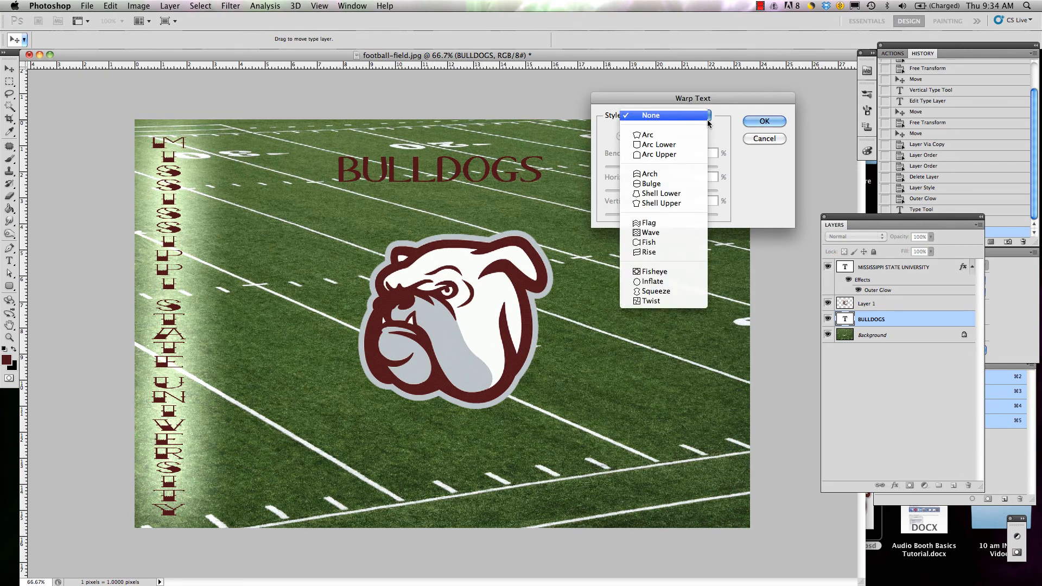
{"action": "left_click", "coordinate": [692, 135]}
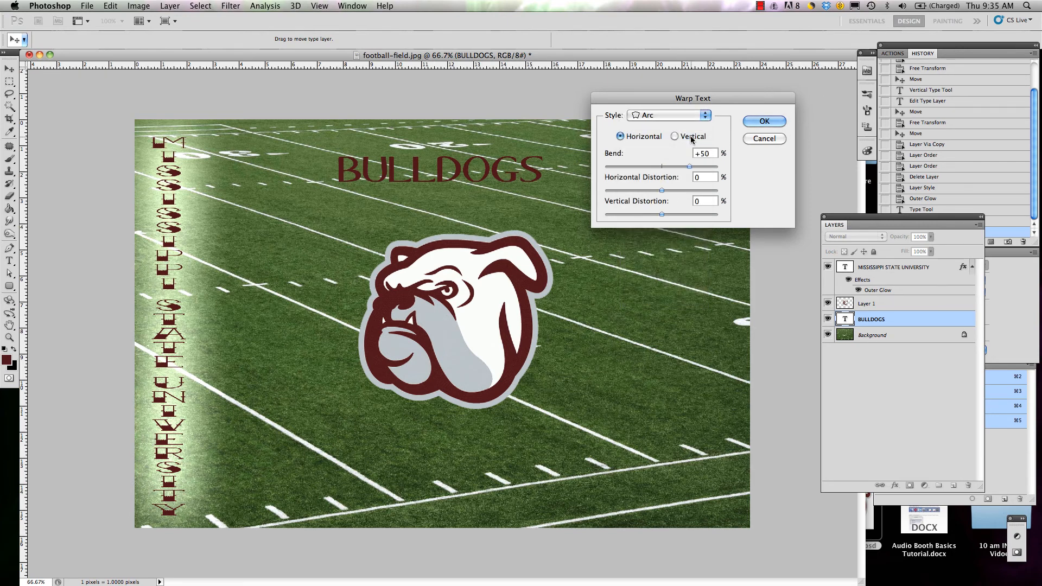
{"action": "left_click_drag", "start_coordinate": [708, 100], "coordinate": [800, 92]}
Step: Try the Fish and Shell Upper warp styles on the BULLDOGS text
{"action": "left_click", "coordinate": [797, 107]}
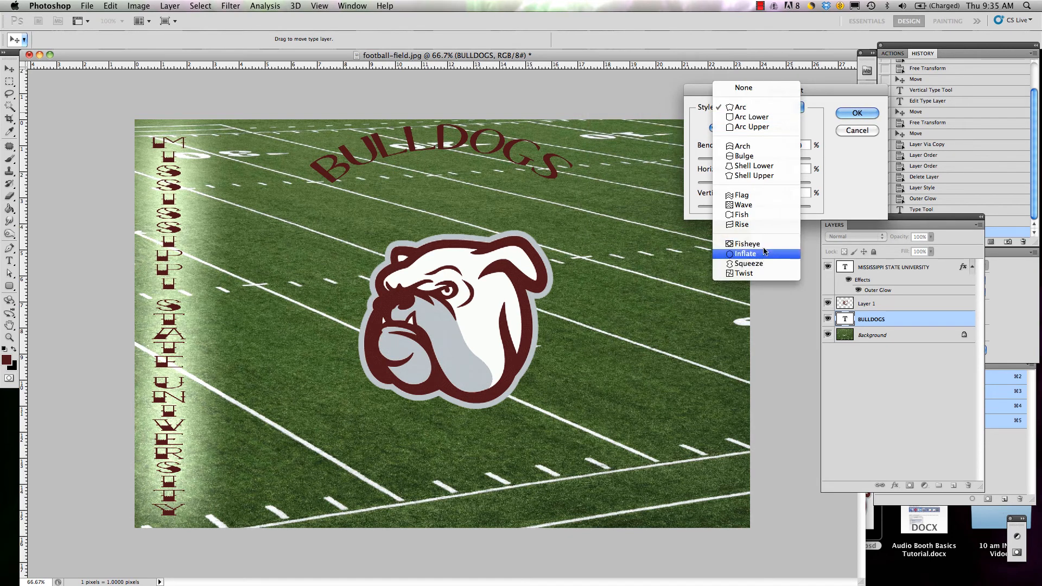
{"action": "left_click", "coordinate": [760, 215]}
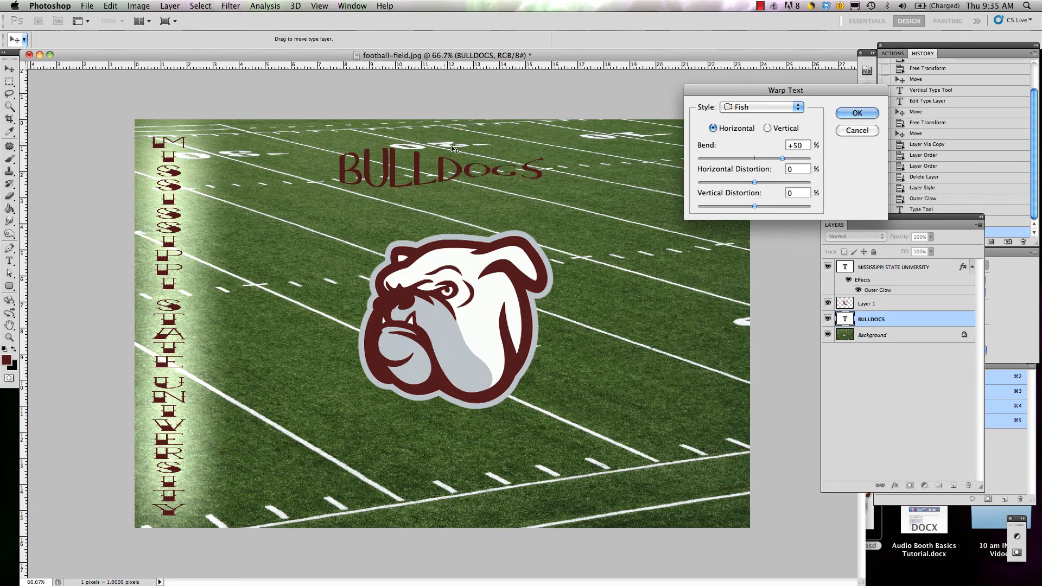
{"action": "left_click", "coordinate": [792, 112]}
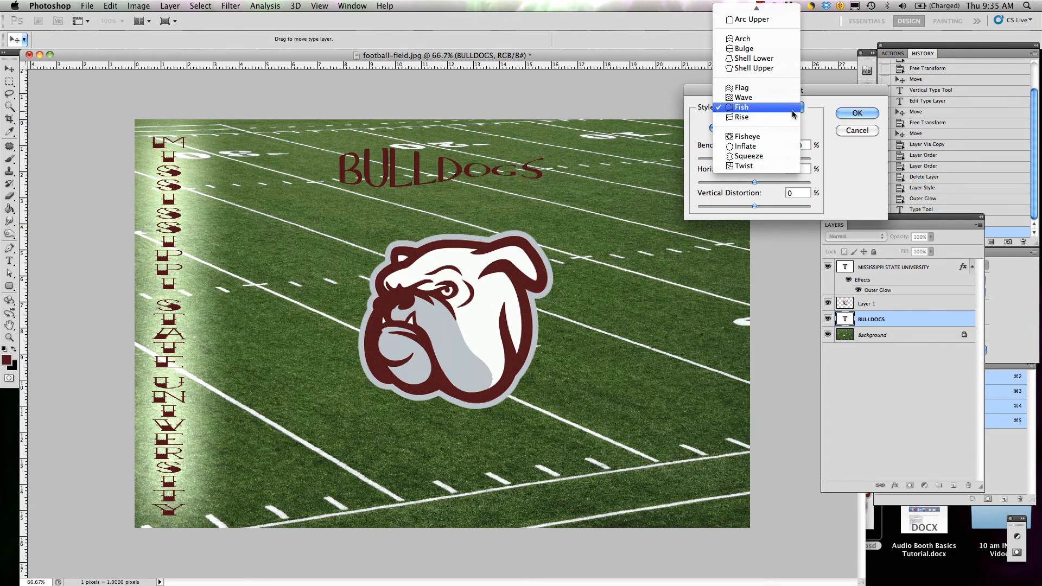
{"action": "left_click", "coordinate": [788, 68]}
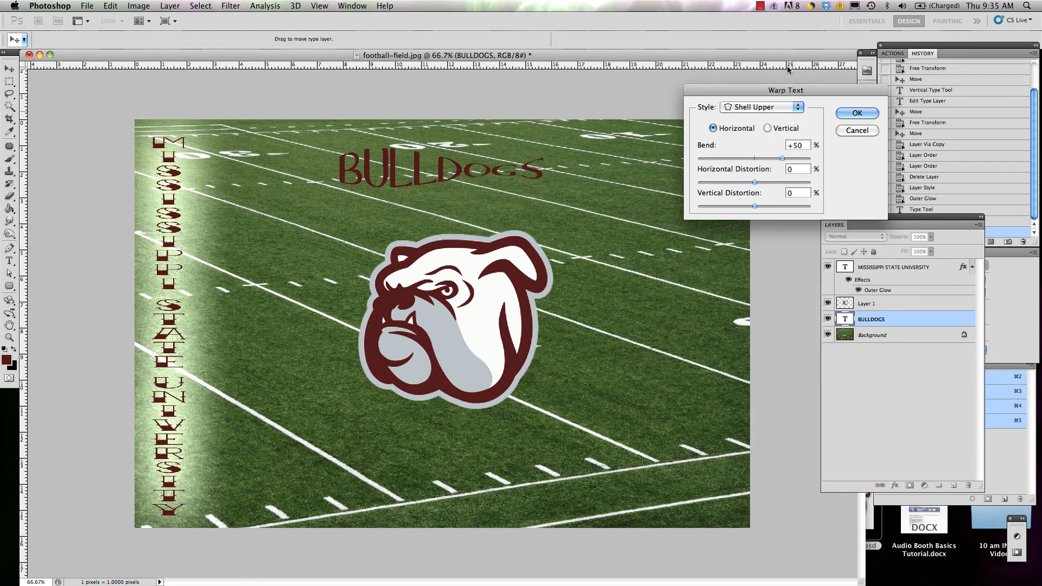
Step: Set the warp style back to Arc and move the BULLDOGS text down so it curves just above the bulldog's head
{"action": "left_click", "coordinate": [785, 108]}
{"action": "left_click", "coordinate": [759, 40]}
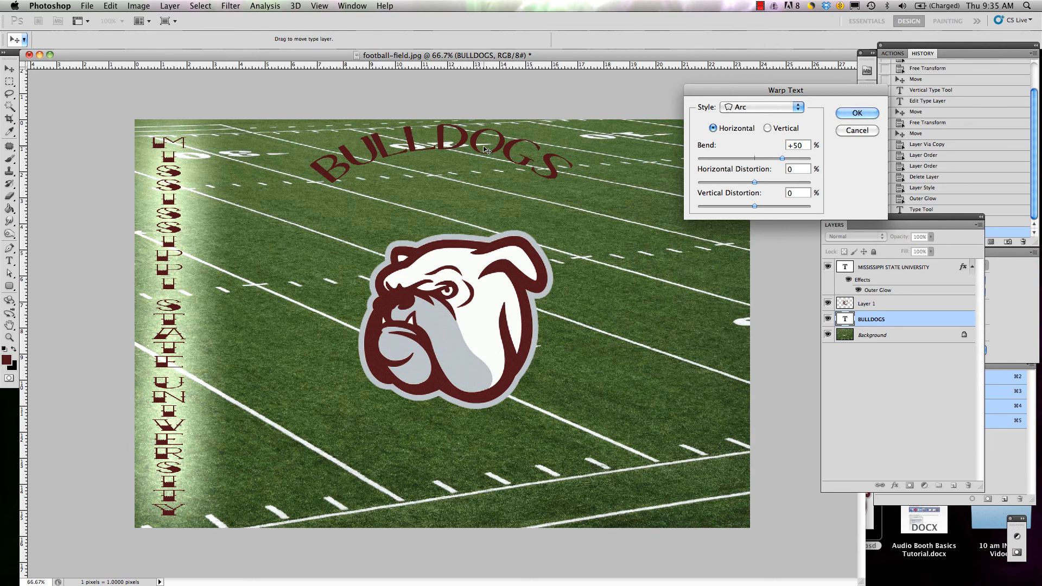
{"action": "left_click_drag", "start_coordinate": [487, 150], "coordinate": [506, 218]}
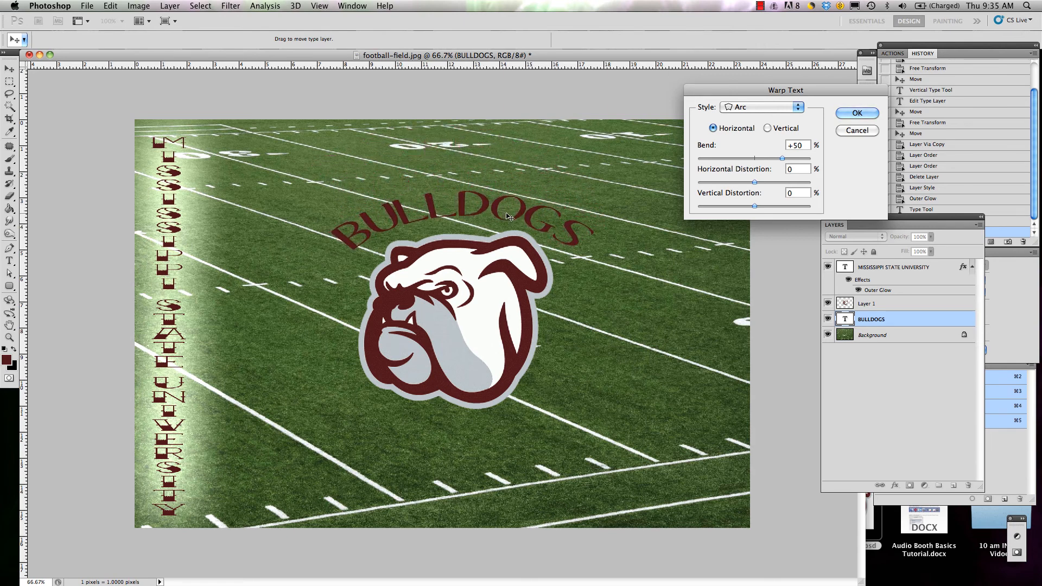
Step: Set the BULLDOGS Arc warp's bend to +60% with horizontal and vertical distortion at 0%, and apply the warp
{"action": "mouse_move", "coordinate": [782, 159]}
{"action": "left_mouse_down"}
{"action": "mouse_move", "coordinate": [763, 161]}
{"action": "mouse_move", "coordinate": [804, 162]}
{"action": "mouse_move", "coordinate": [789, 158]}
{"action": "left_mouse_up"}
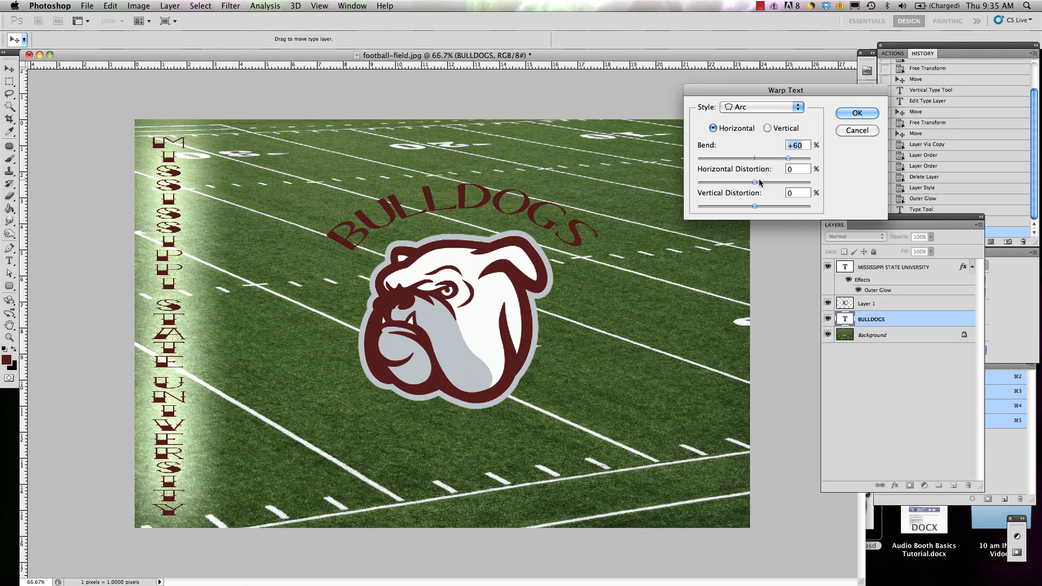
{"action": "left_click_drag", "start_coordinate": [755, 183], "coordinate": [753, 206]}
{"action": "type", "text": "0"}
{"action": "left_click", "coordinate": [848, 114]}
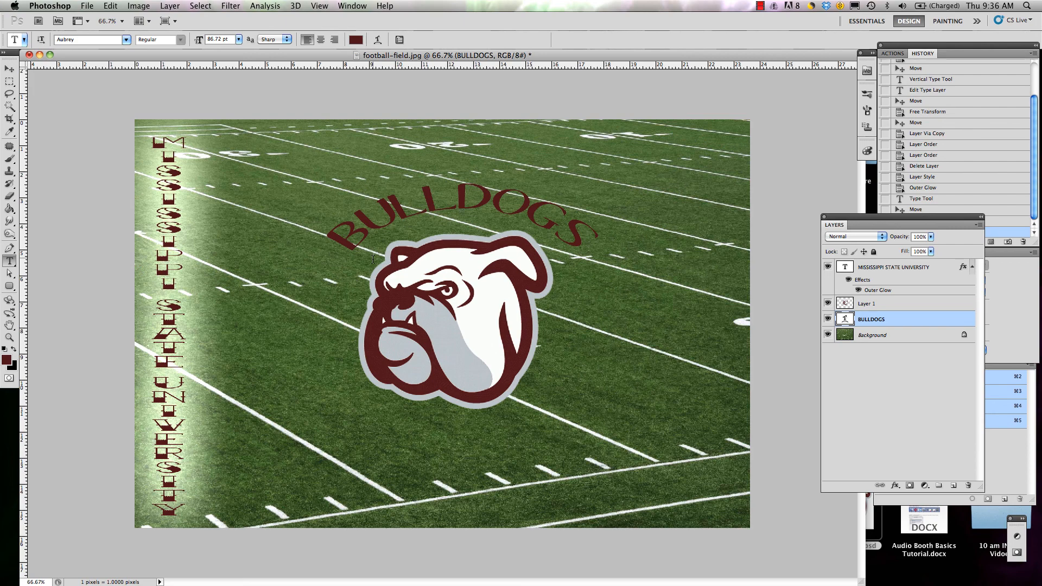
Step: Save a layered Photoshop-format file named with the author's name and ending in TextBasics, with Maximize Compatibility on
{"action": "left_click", "coordinate": [92, 5]}
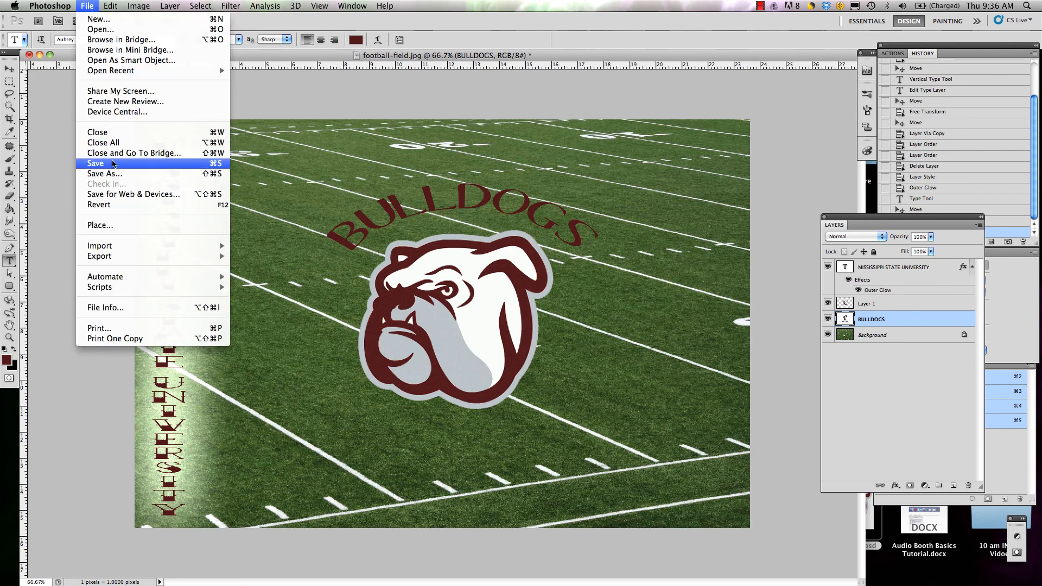
{"action": "left_click", "coordinate": [115, 174]}
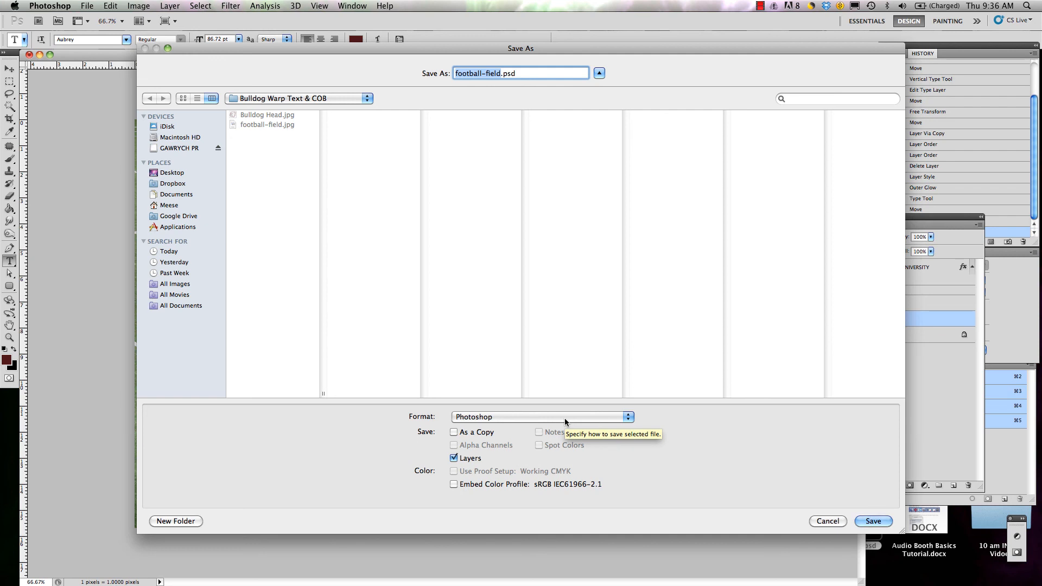
{"action": "type", "text": "tGawrych"}
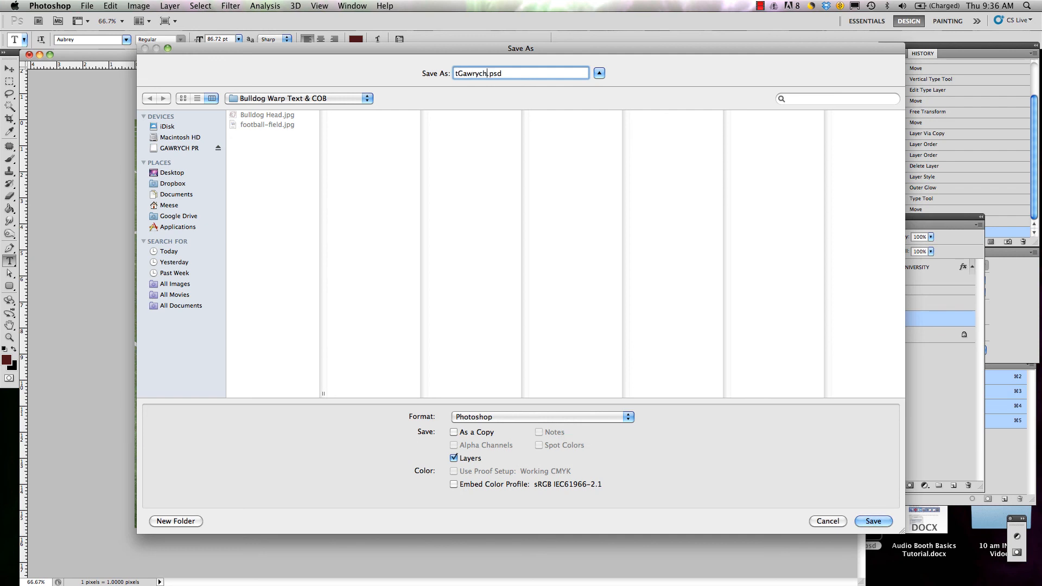
{"action": "type", "text": "Text B"}
{"action": "key", "text": "BackSpace"}
{"action": "key", "text": "BackSpace"}
{"action": "key", "text": "BackSpace"}
{"action": "key", "text": "BackSpace"}
{"action": "key", "text": "BackSpace"}
{"action": "key", "text": "BackSpace"}
{"action": "type", "text": "PTextBasics"}
{"action": "left_click", "coordinate": [875, 522]}
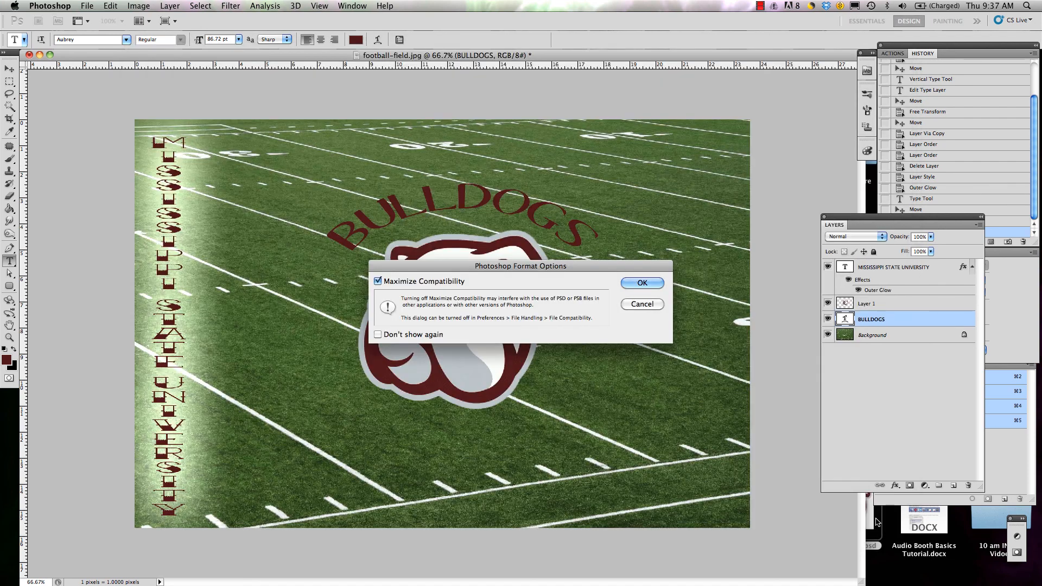
{"action": "key", "text": "Return"}
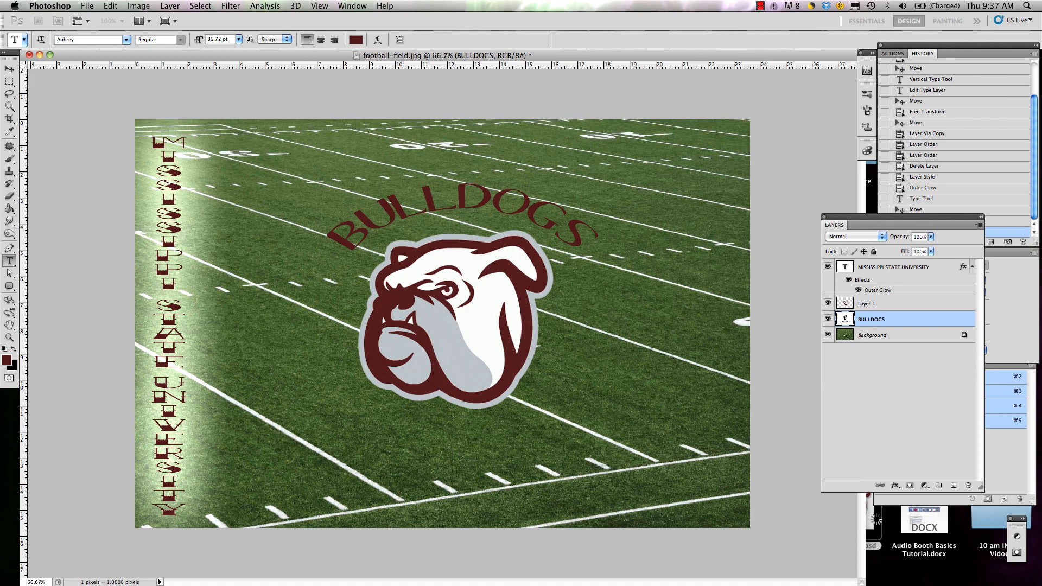